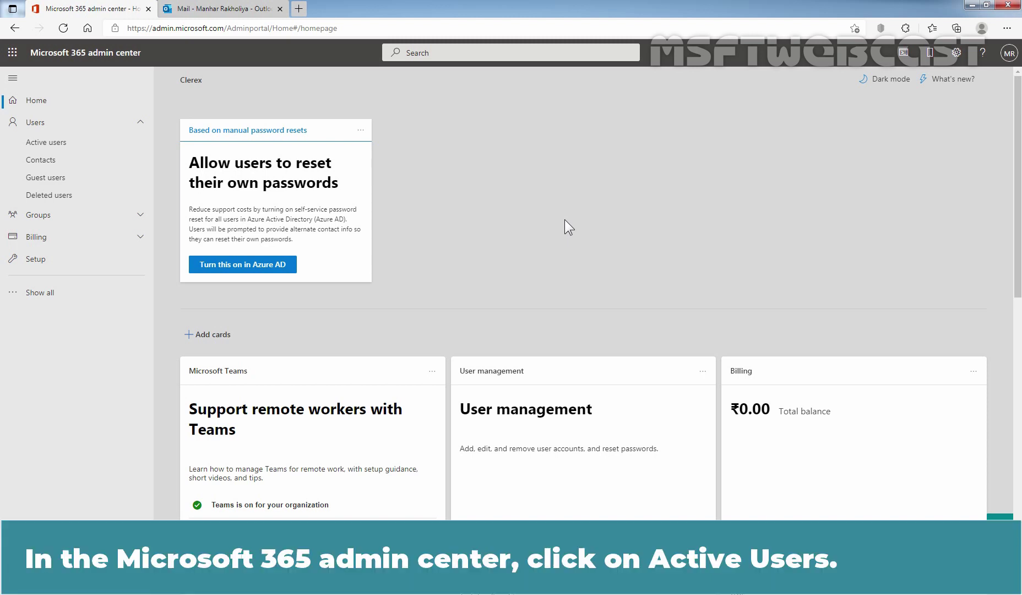
Open the Active users list and scroll down to the user to be renamed
{"action": "left_click", "coordinate": [63, 144]}
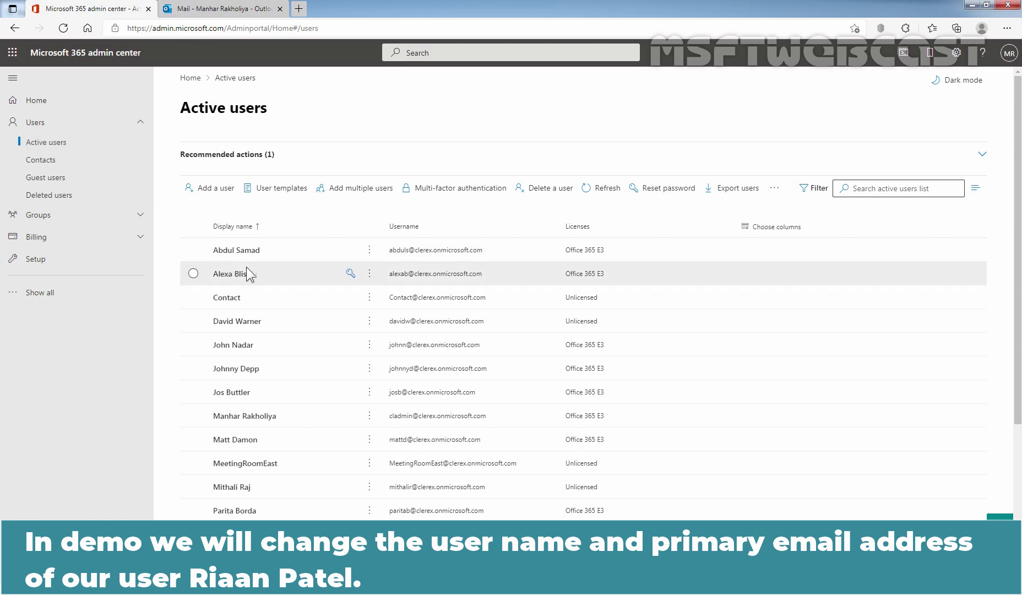
{"action": "scroll", "coordinate": [374, 312], "scroll_direction": "down", "scroll_amount": 4}
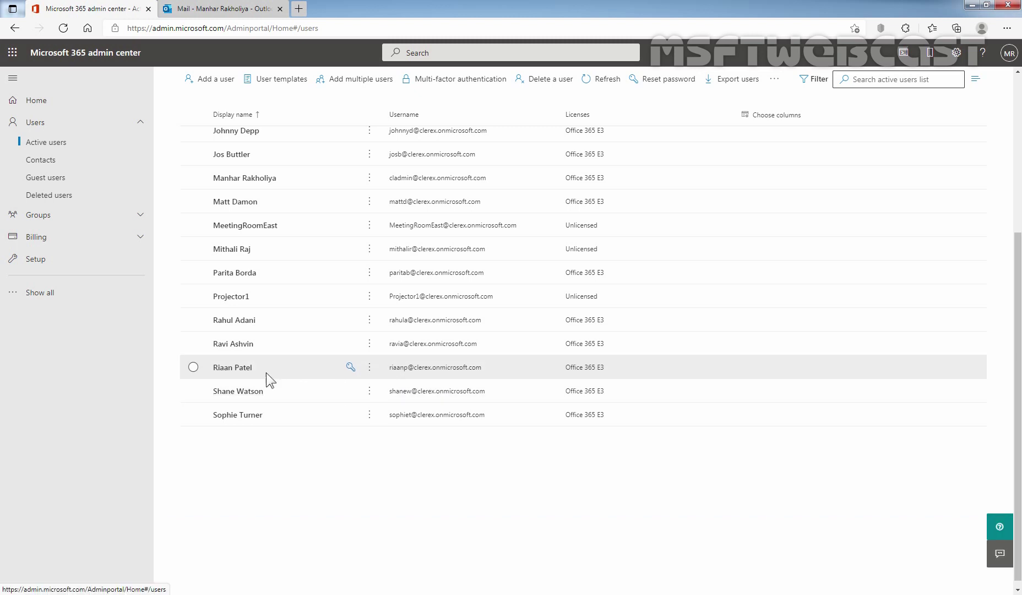
Open the chosen user's account details and their Manage contact information form
{"action": "left_click", "coordinate": [230, 368]}
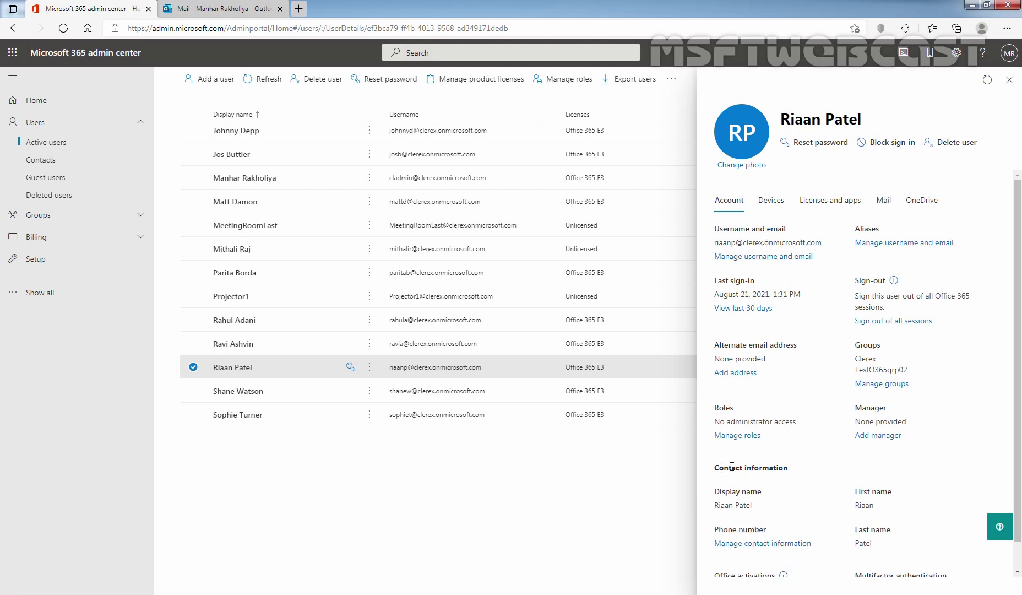
{"action": "scroll", "coordinate": [738, 462], "scroll_direction": "down", "scroll_amount": 1}
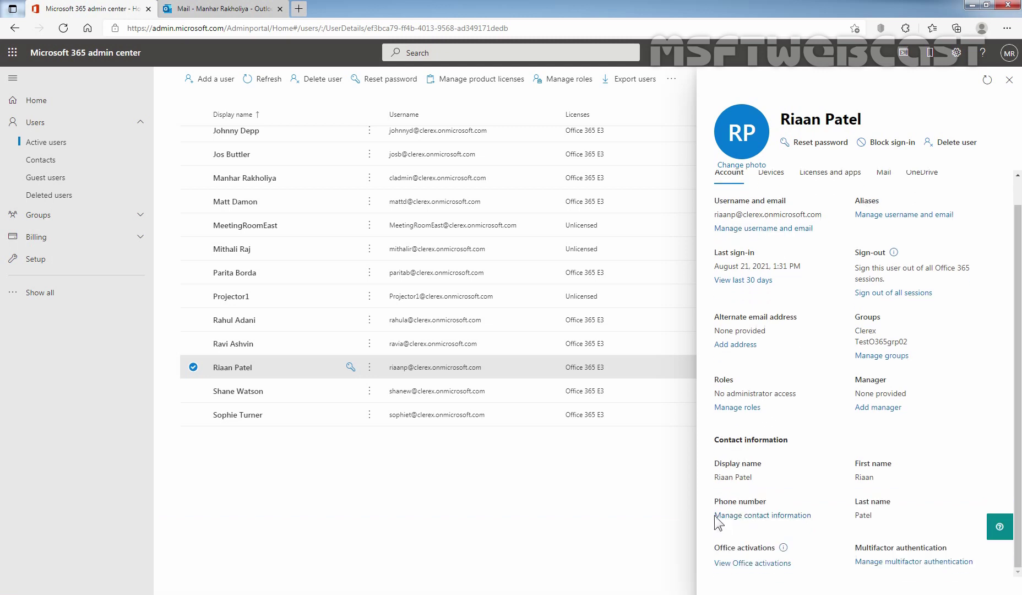
{"action": "left_click", "coordinate": [773, 516]}
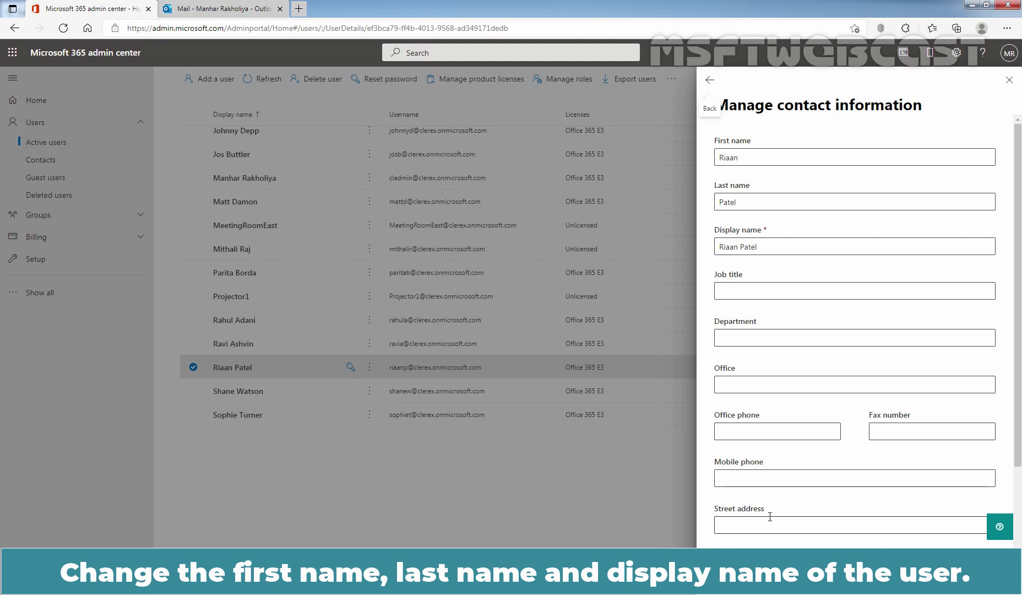
Replace the user's first name, last name and display name with the new name, then save
{"action": "left_click_drag", "start_coordinate": [763, 160], "coordinate": [667, 168]}
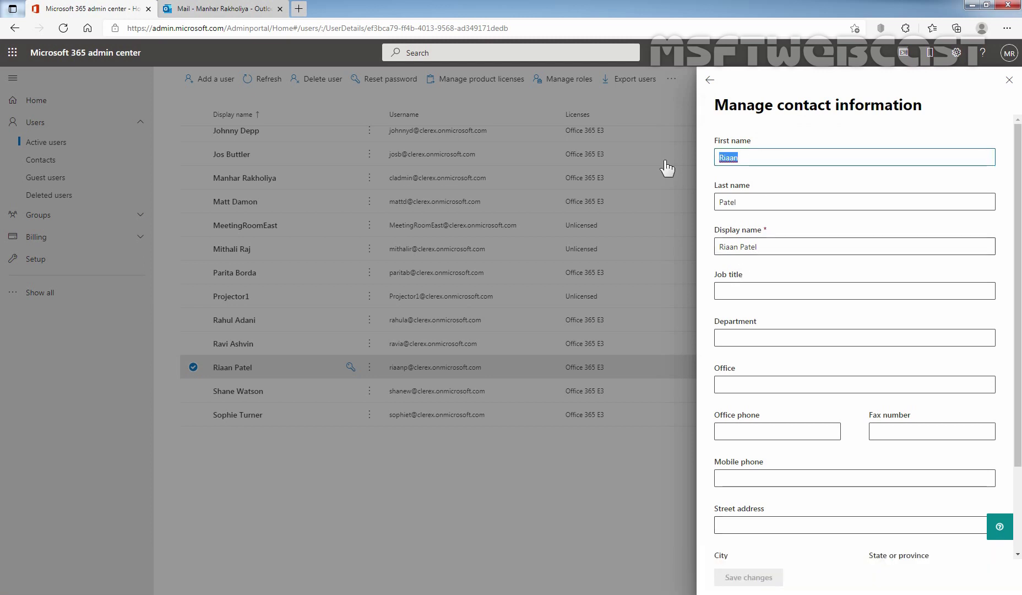
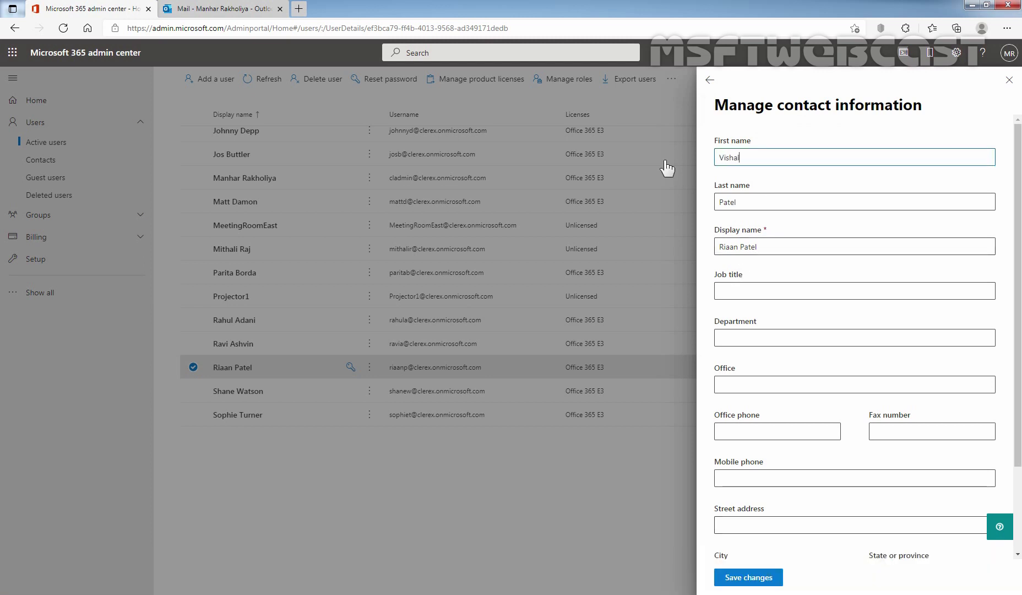
{"action": "key", "text": "Tab"}
{"action": "left_click_drag", "start_coordinate": [768, 246], "coordinate": [674, 262]}
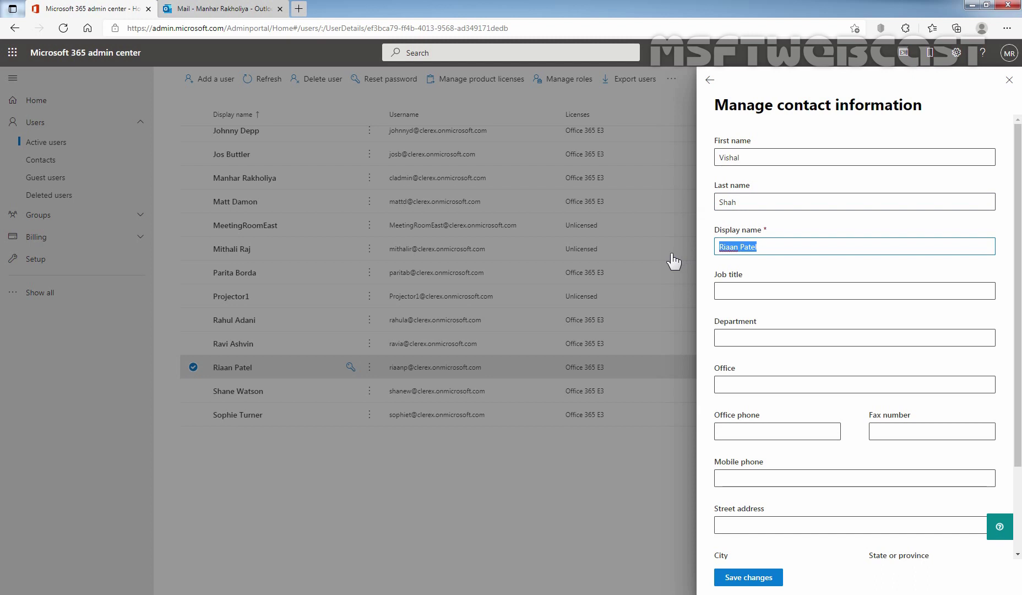
{"action": "left_click", "coordinate": [744, 579]}
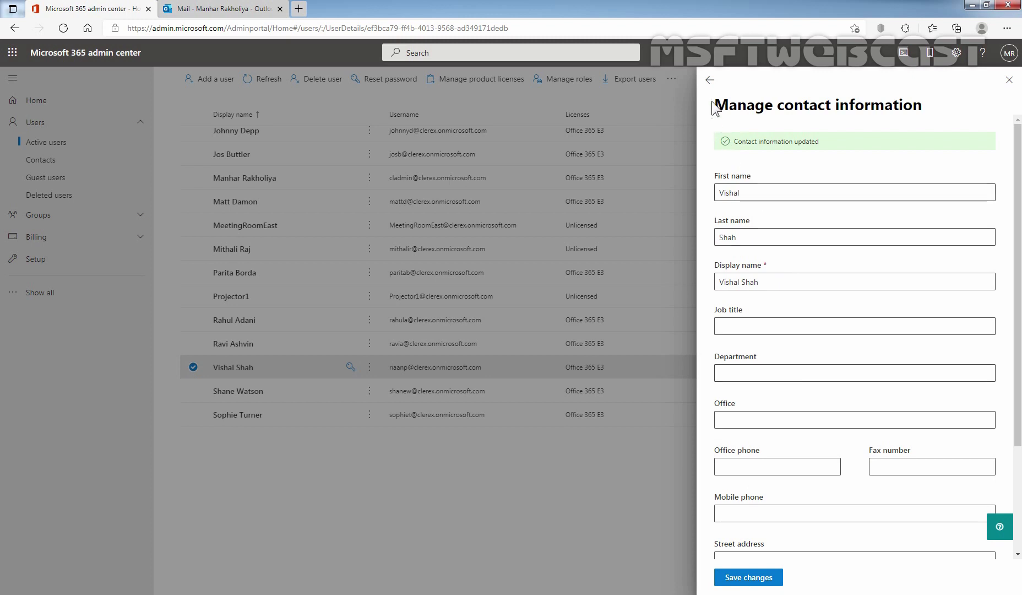
{"action": "left_click", "coordinate": [710, 80]}
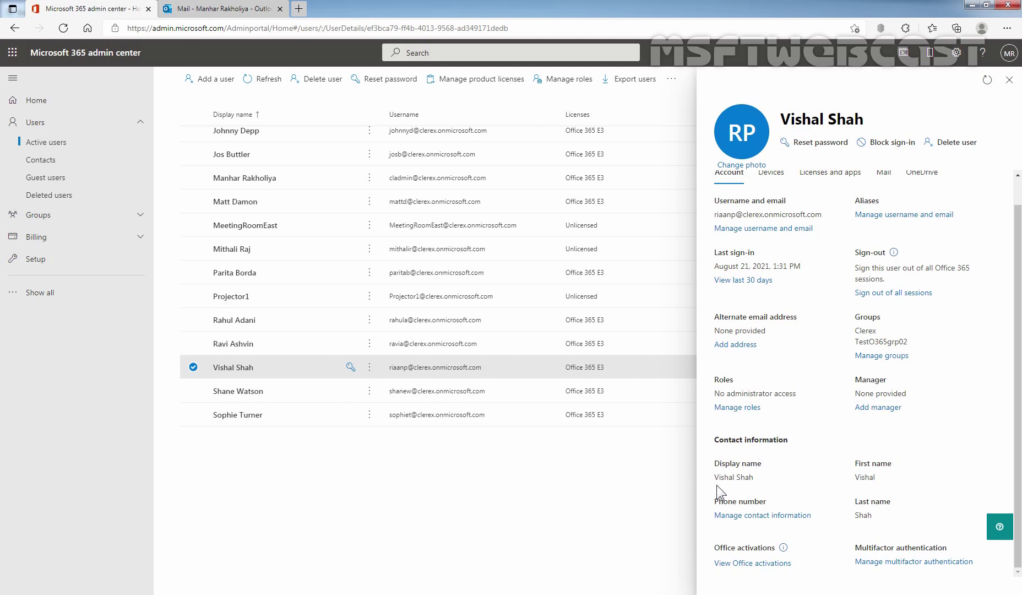
Change the primary email username to the new one, keeping the clerex.onmicrosoft.com domain
{"action": "scroll", "coordinate": [785, 433], "scroll_direction": "up", "scroll_amount": 1}
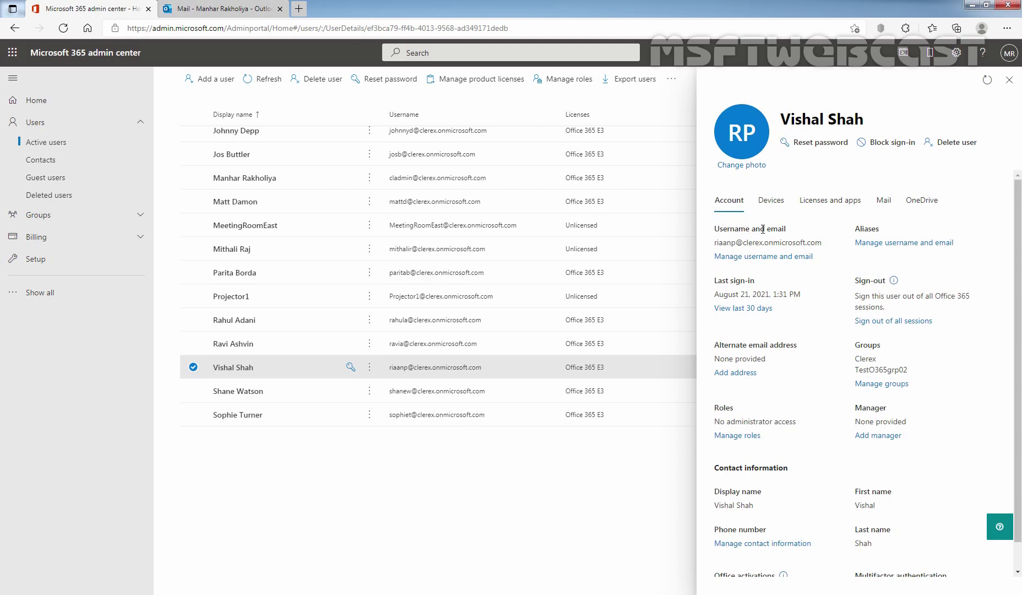
{"action": "left_click", "coordinate": [776, 266]}
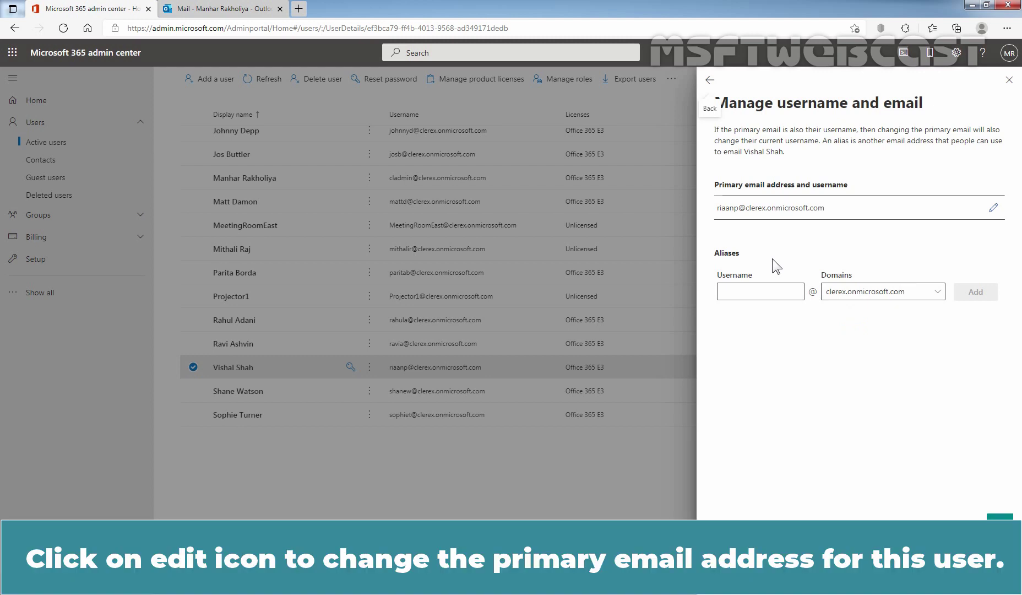
{"action": "left_click", "coordinate": [992, 208]}
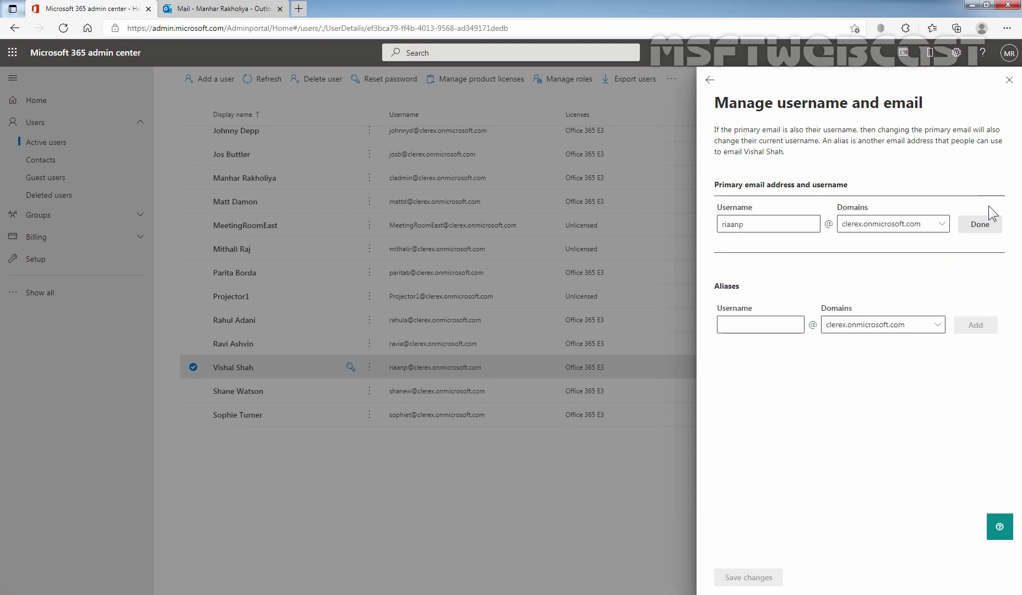
{"action": "double_click", "coordinate": [767, 221]}
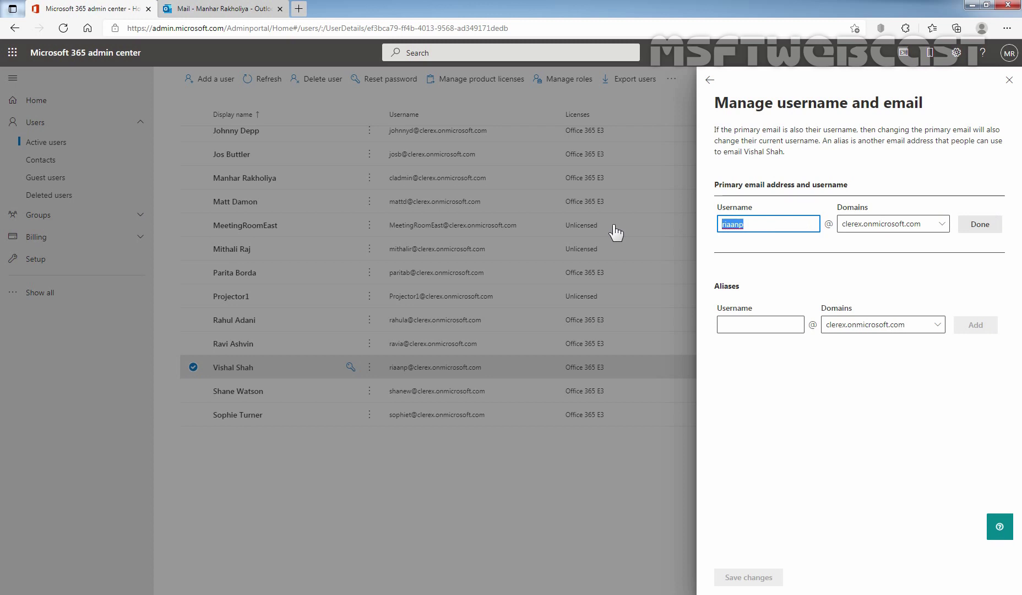
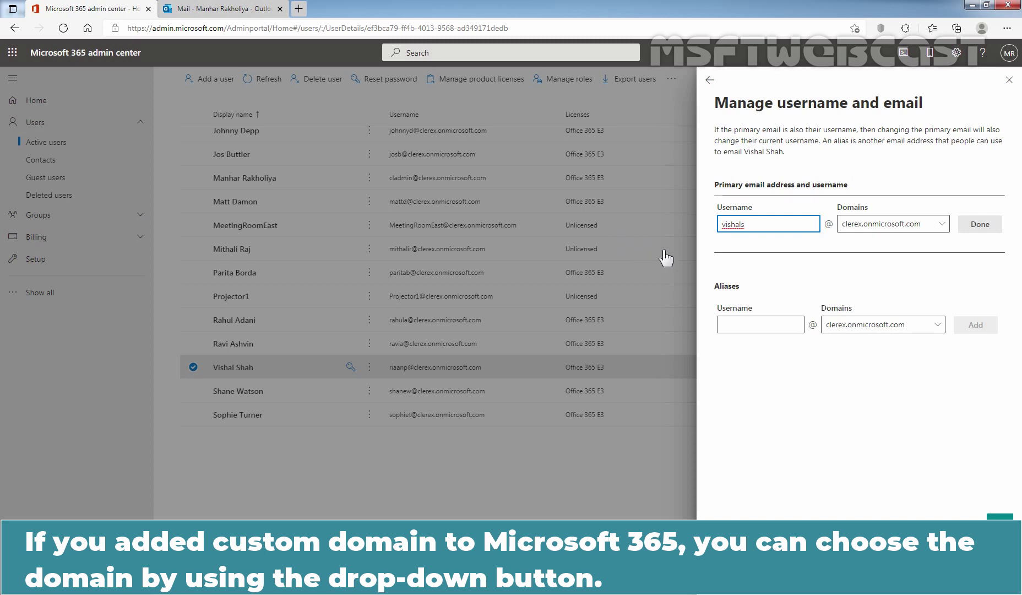
{"action": "left_click", "coordinate": [945, 231]}
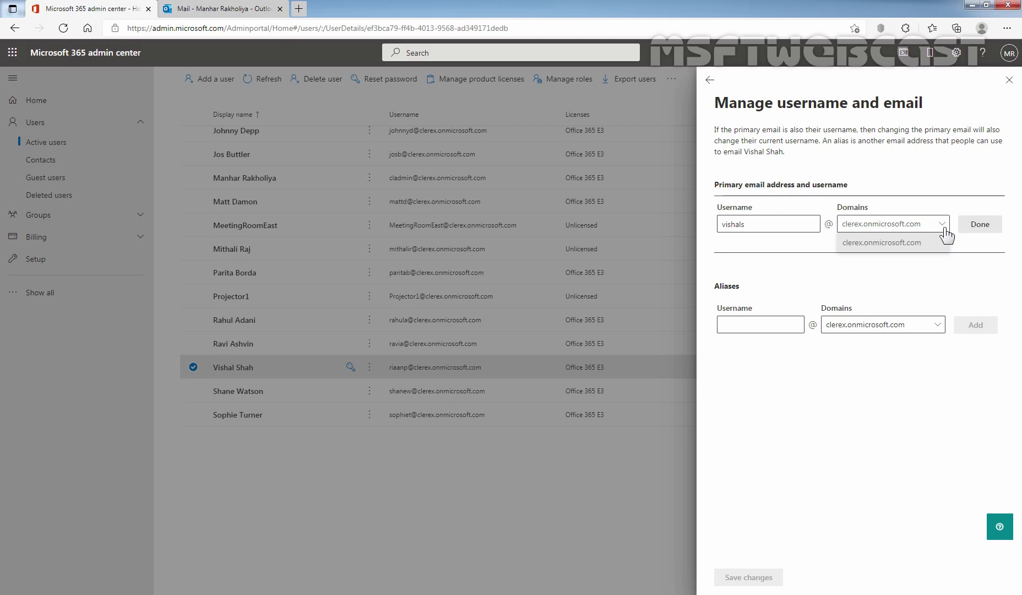
{"action": "left_click", "coordinate": [945, 228]}
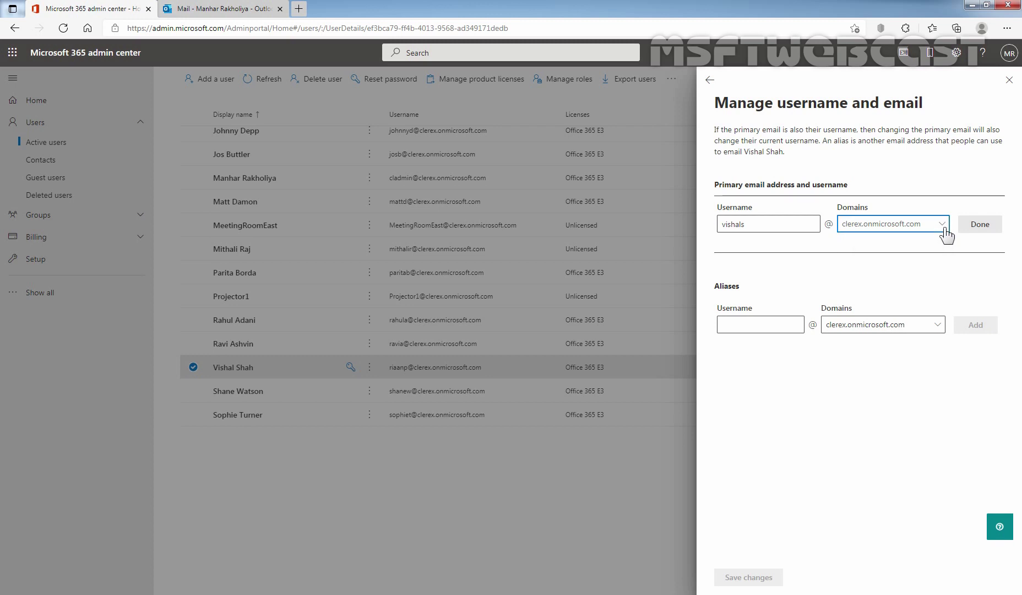
{"action": "left_click", "coordinate": [980, 225]}
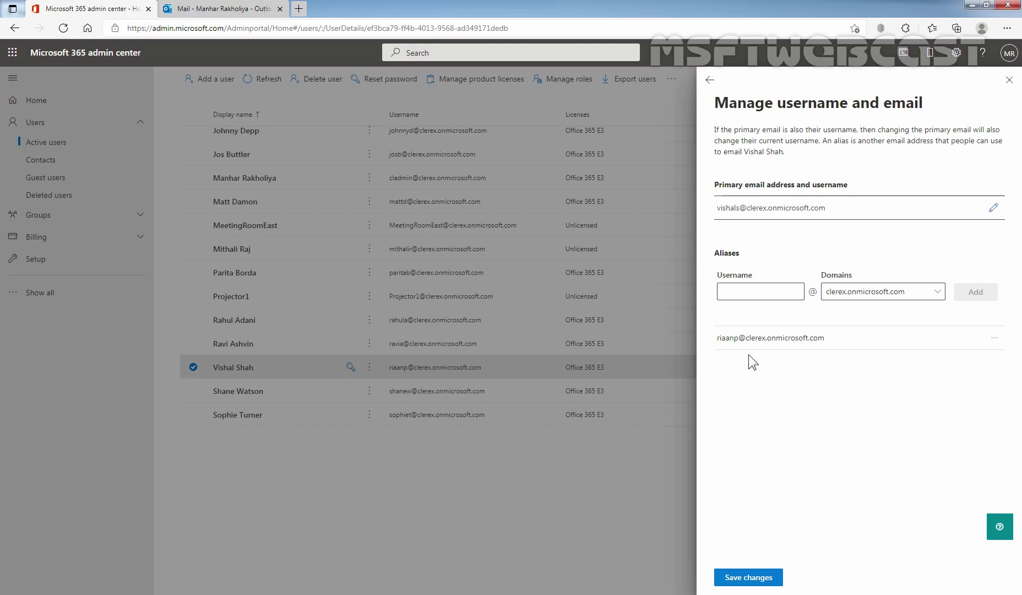
Save the new primary address with the old address as alias, and close the user's details
{"action": "left_click", "coordinate": [750, 579]}
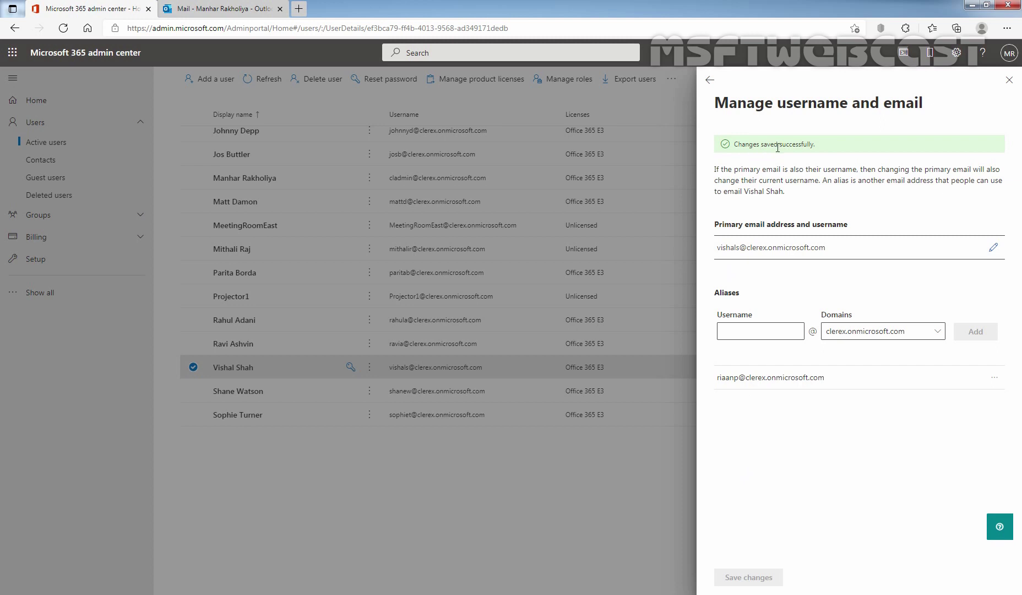
{"action": "left_click", "coordinate": [710, 80]}
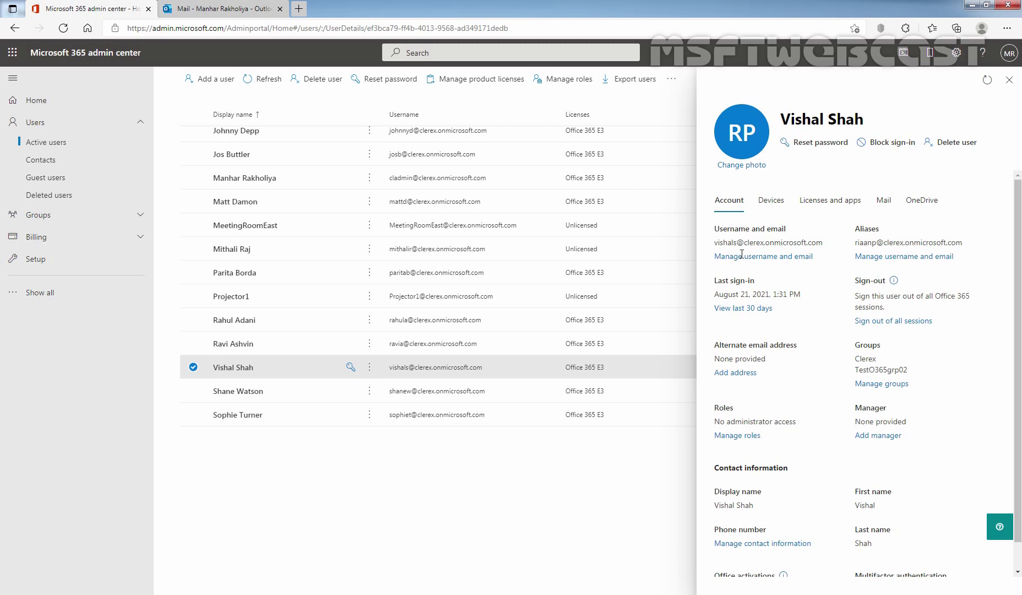
{"action": "left_click", "coordinate": [1009, 80]}
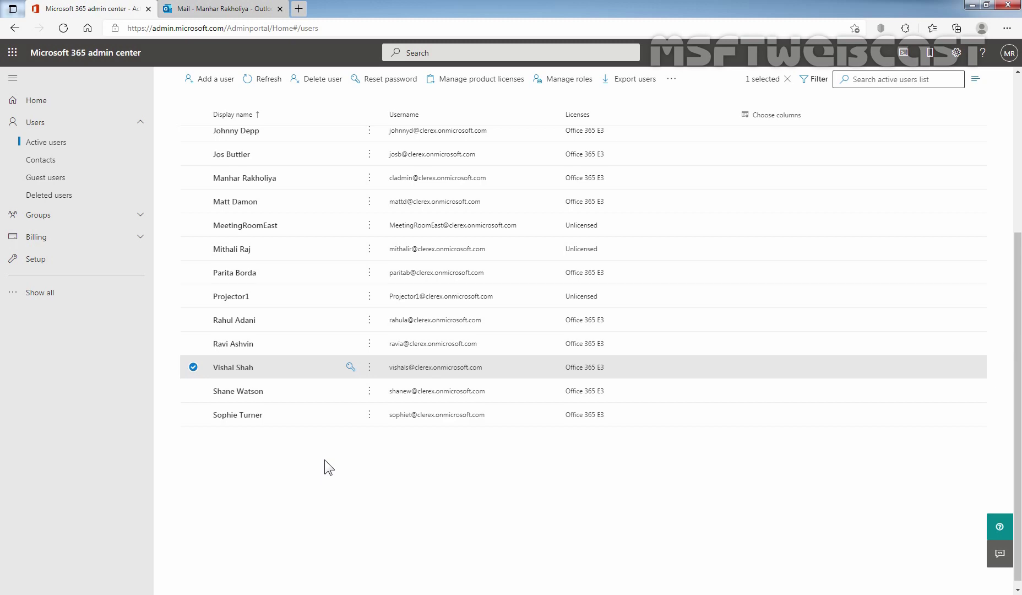
Open a new InPrivate window from Edge's Settings and more menu
{"action": "left_click", "coordinate": [1007, 28]}
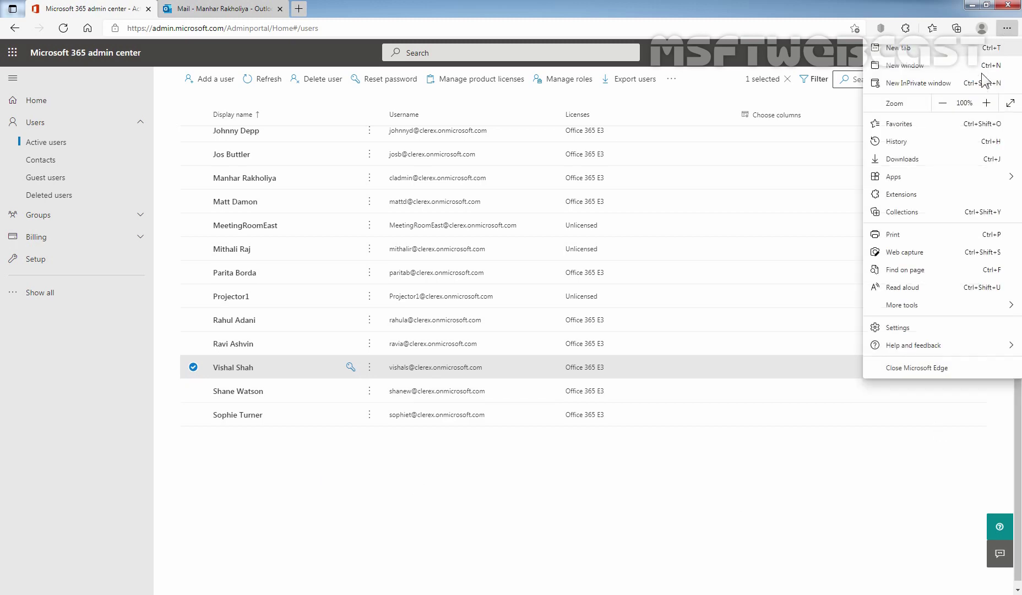
{"action": "left_click", "coordinate": [917, 83]}
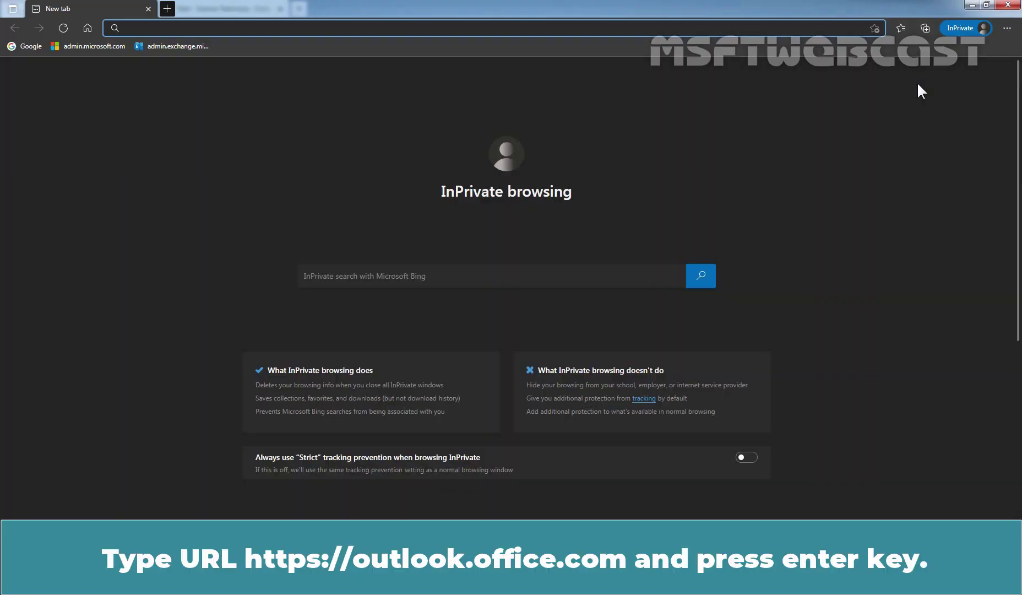
{"action": "type", "text": "https:"}
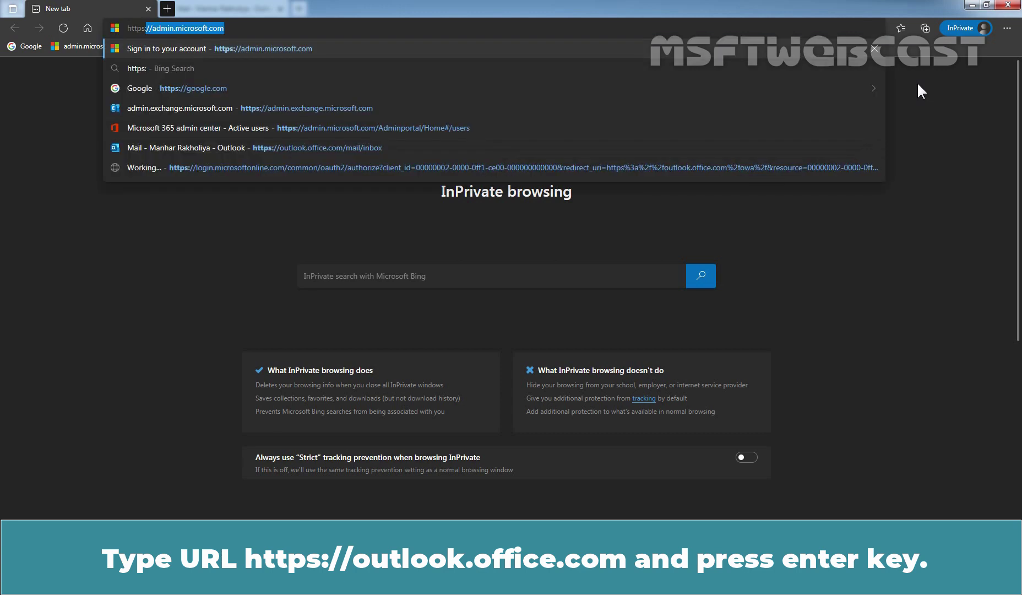
{"action": "type", "text": "//ou"}
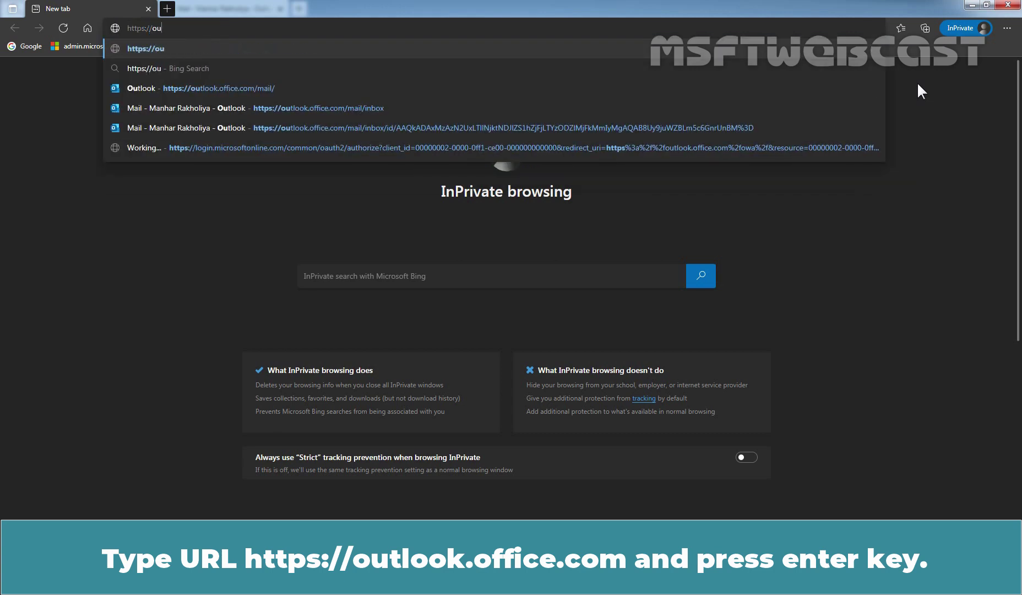
{"action": "type", "text": "tlook.office.com"}
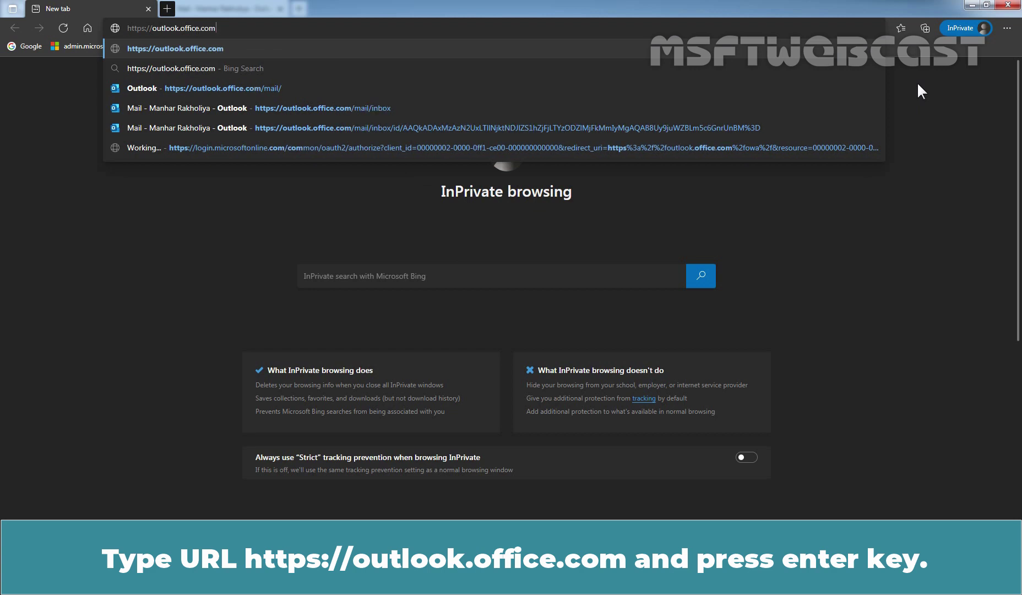
{"action": "key", "text": "Return"}
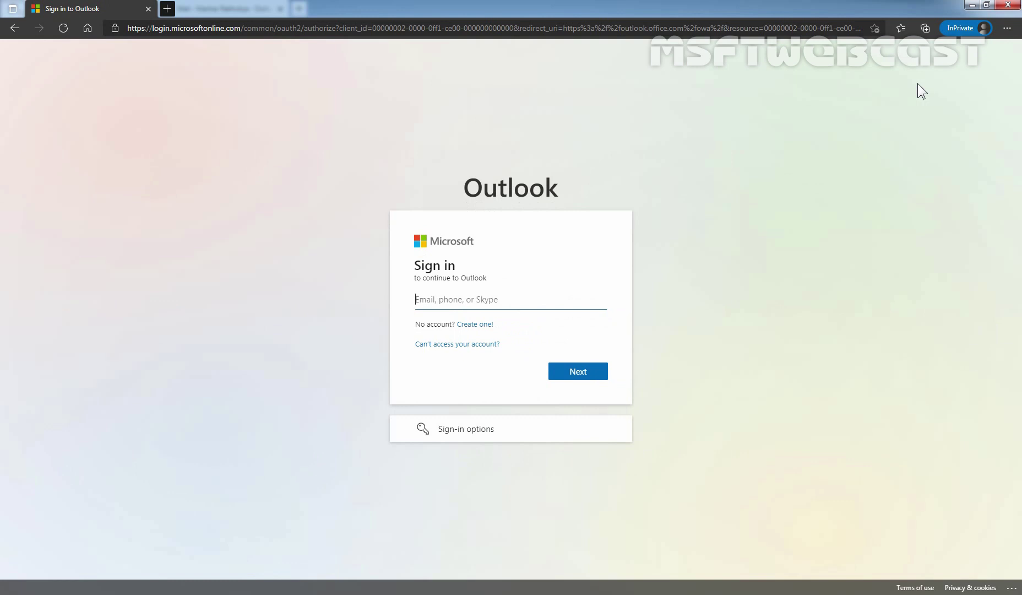
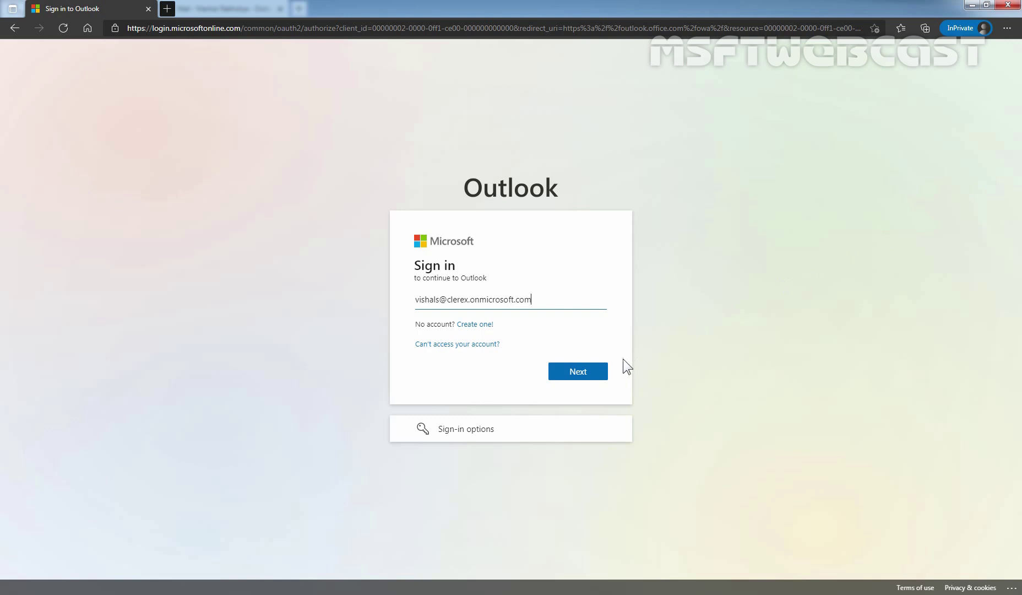
Sign in with the user's new email address and password, skipping security setup and staying signed in
{"action": "left_click", "coordinate": [580, 373]}
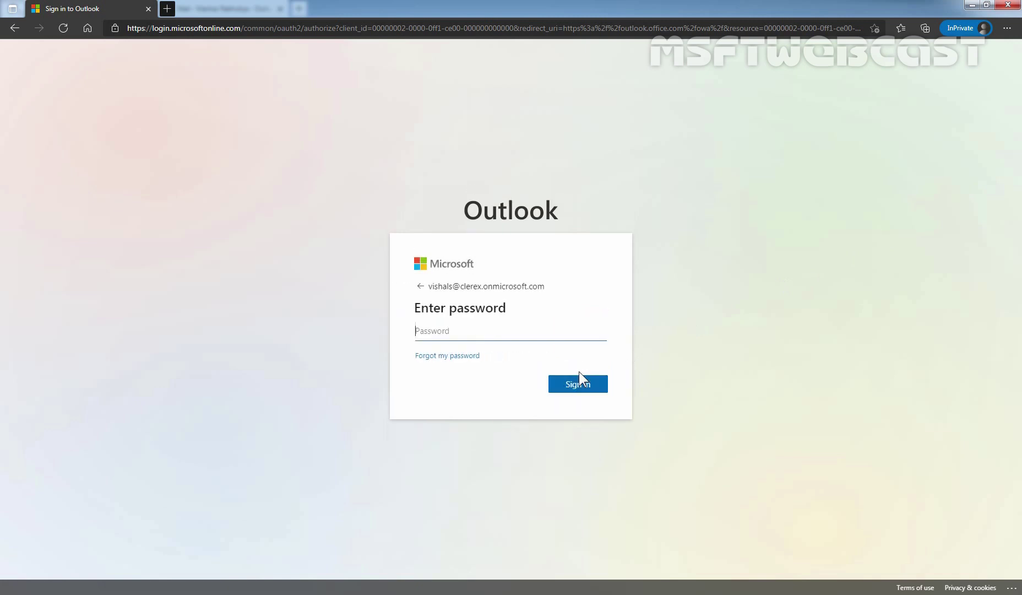
{"action": "type", "text": "•••••••••"}
{"action": "left_click", "coordinate": [577, 383]}
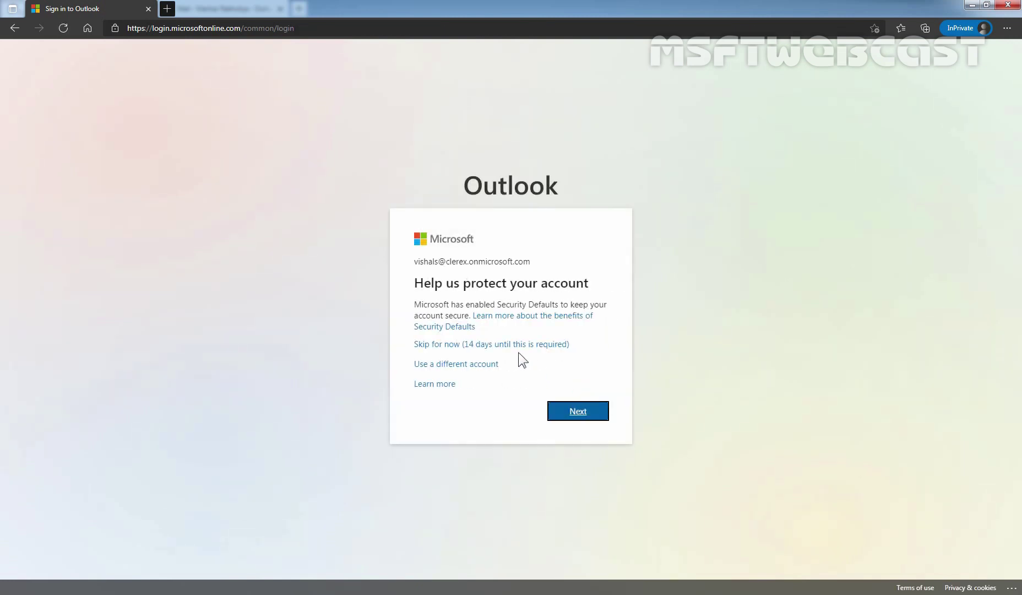
{"action": "left_click", "coordinate": [515, 344]}
{"action": "left_click", "coordinate": [463, 364]}
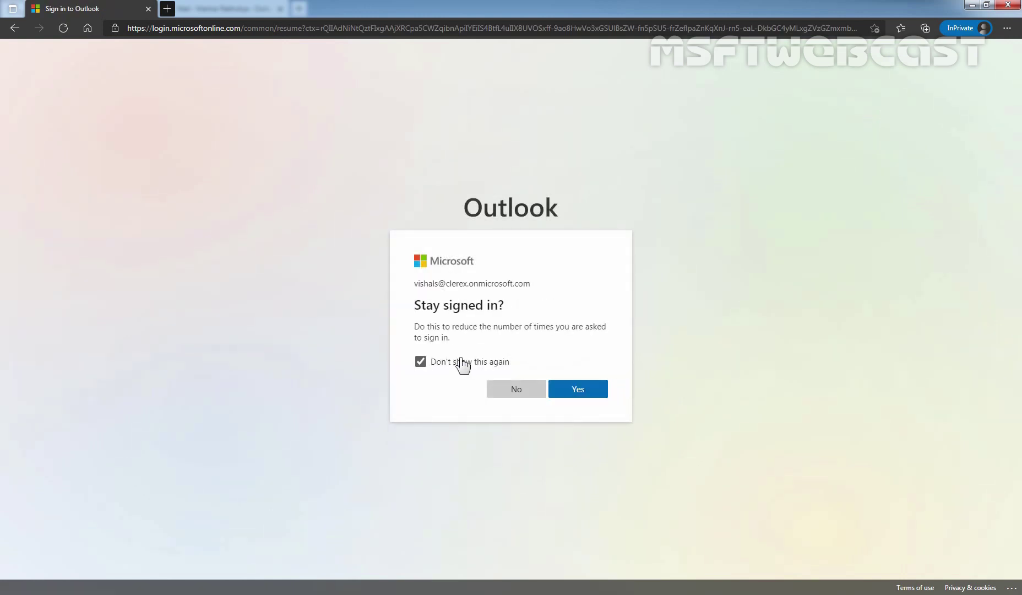
{"action": "left_click", "coordinate": [578, 390]}
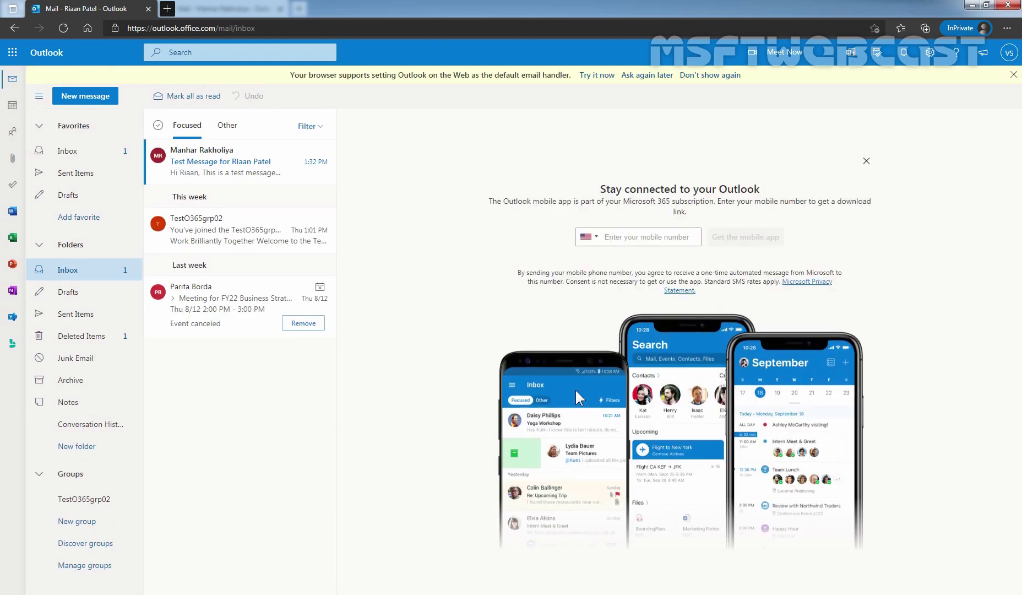
Dismiss the default email prompt, read the earlier test message, then switch to the admin's mailbox tab
{"action": "left_click", "coordinate": [710, 76]}
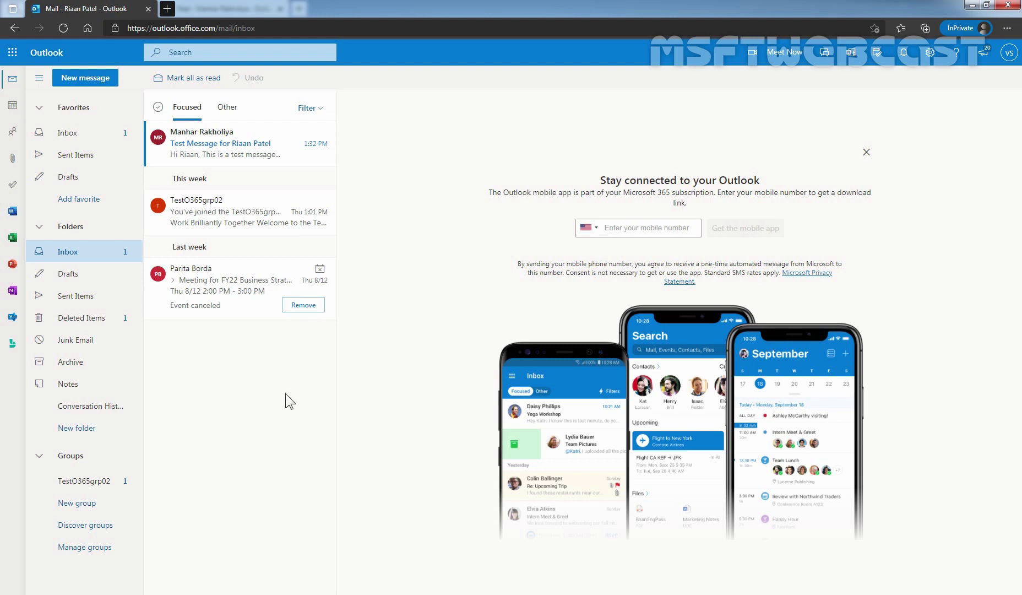
{"action": "left_click", "coordinate": [276, 148]}
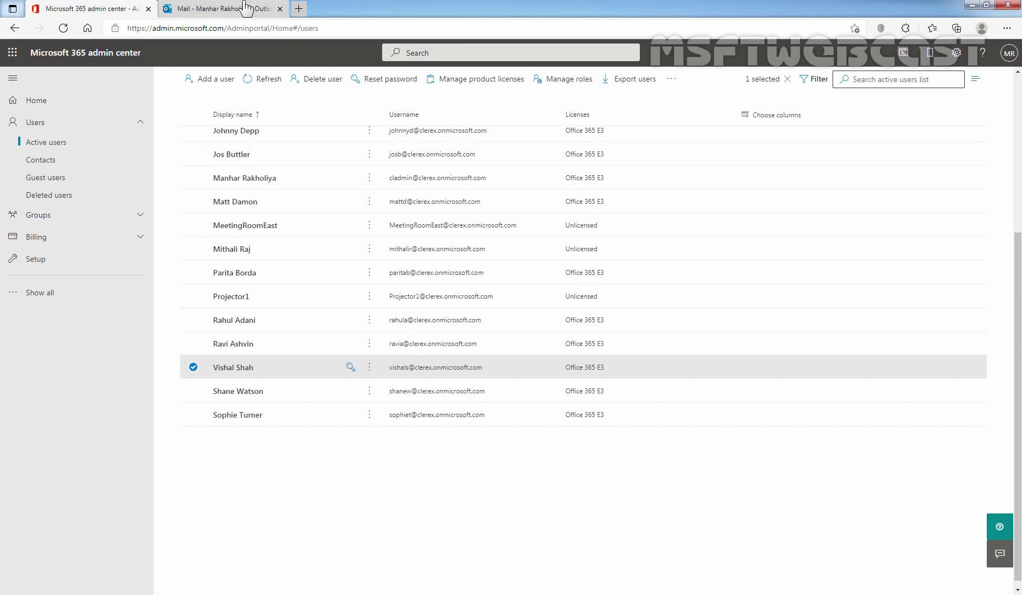
{"action": "left_click", "coordinate": [246, 9]}
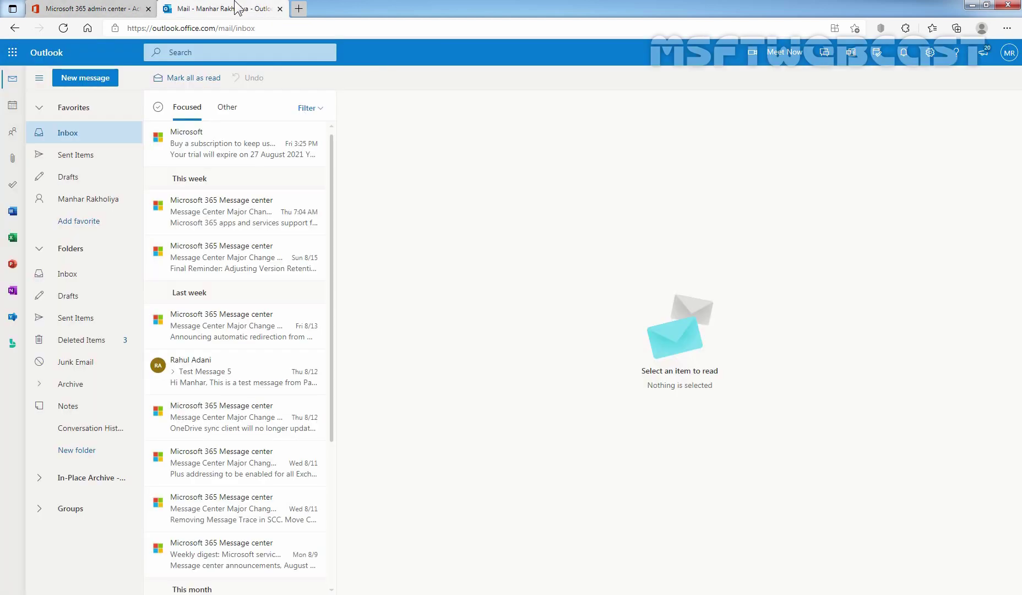
Send 'To old primary email address' with body 'Hi, This is admin....' to the user's old address
{"action": "left_click", "coordinate": [1012, 62]}
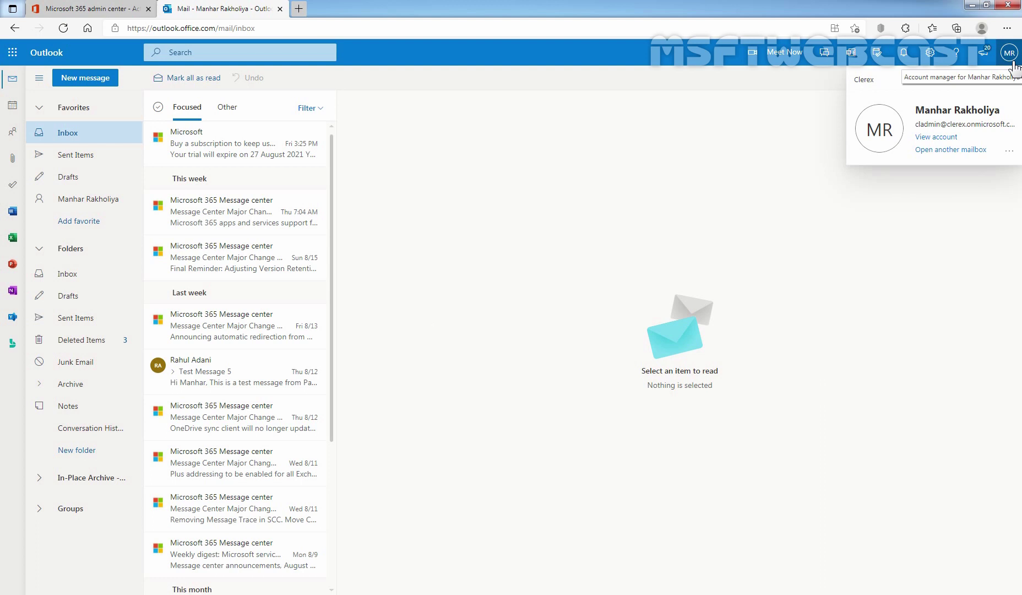
{"action": "left_click", "coordinate": [550, 227]}
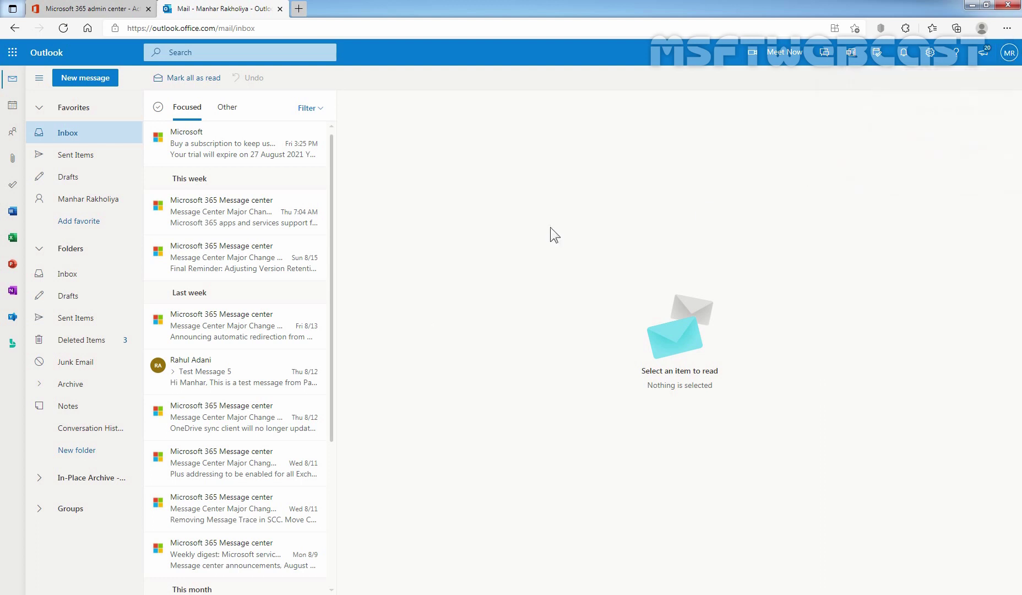
{"action": "left_click", "coordinate": [84, 80]}
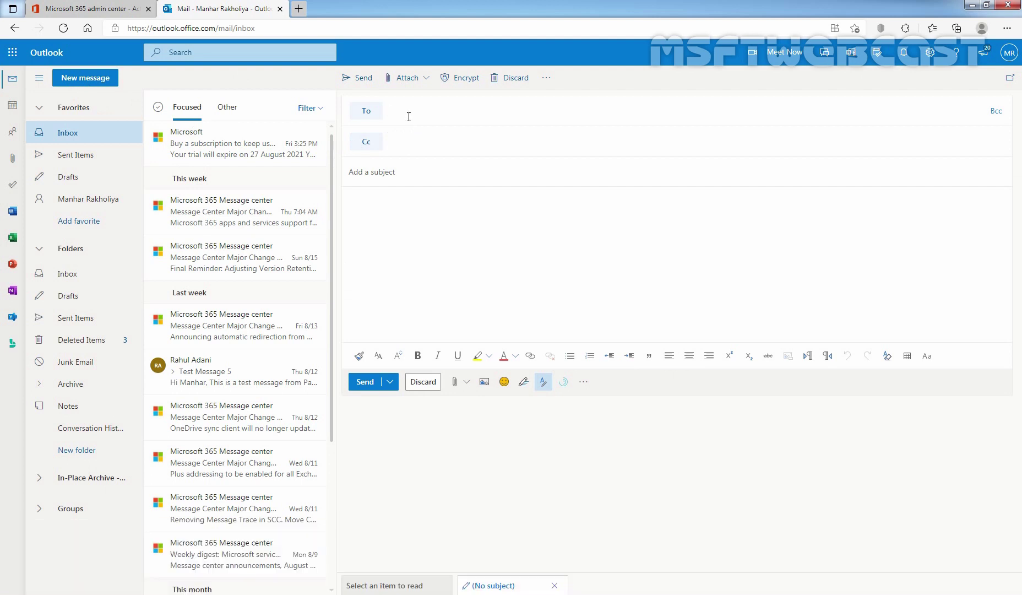
{"action": "type", "text": "ria"}
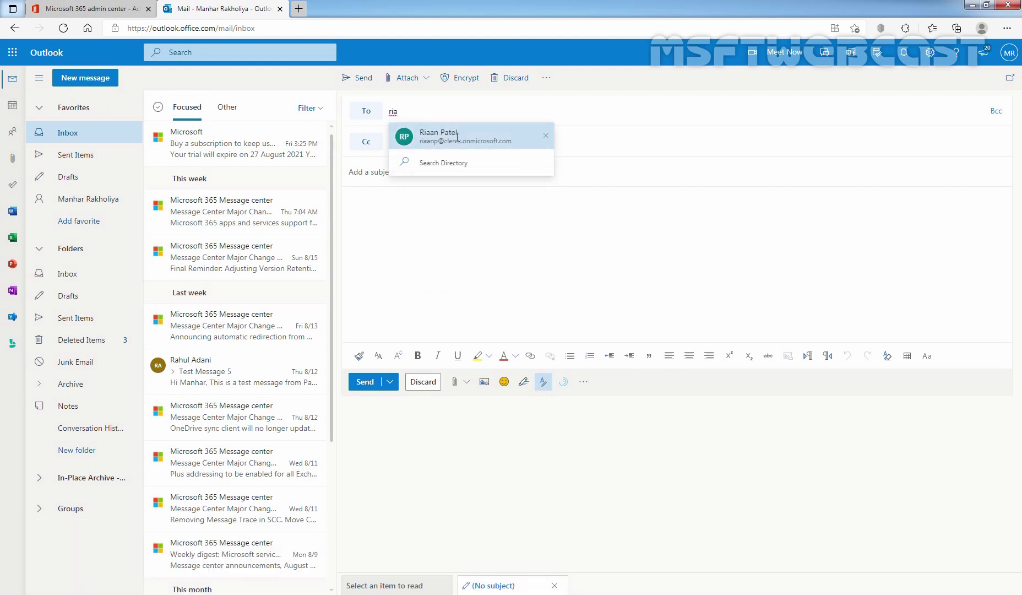
{"action": "left_click", "coordinate": [454, 137]}
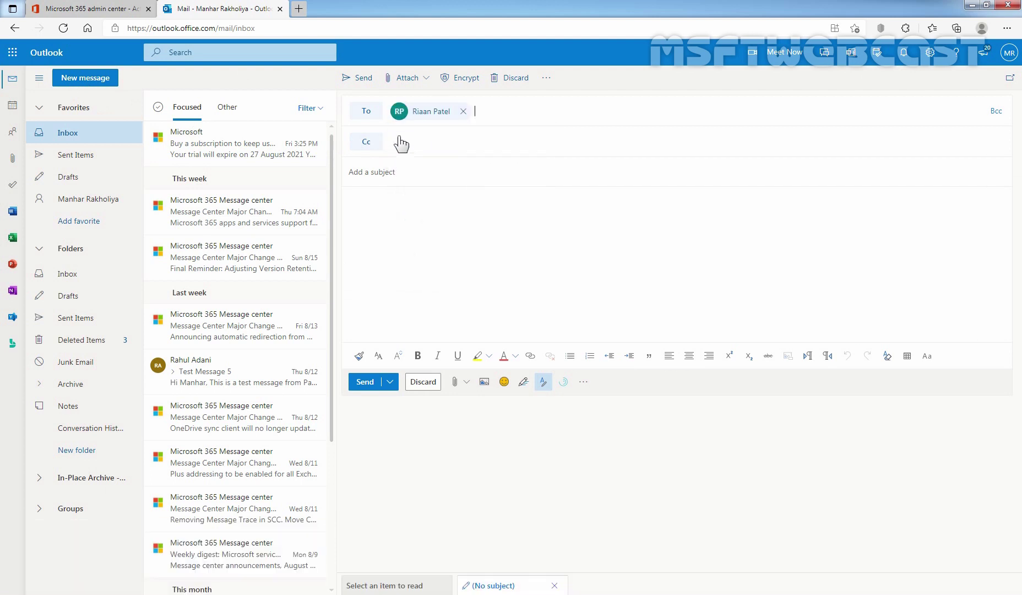
{"action": "left_click", "coordinate": [400, 172]}
{"action": "type", "text": "To old primary email address"}
{"action": "left_click", "coordinate": [401, 215]}
{"action": "type", "text": "Hi,"}
{"action": "key", "text": "Return"}
{"action": "key", "text": "Return"}
{"action": "type", "text": "This is admin...."}
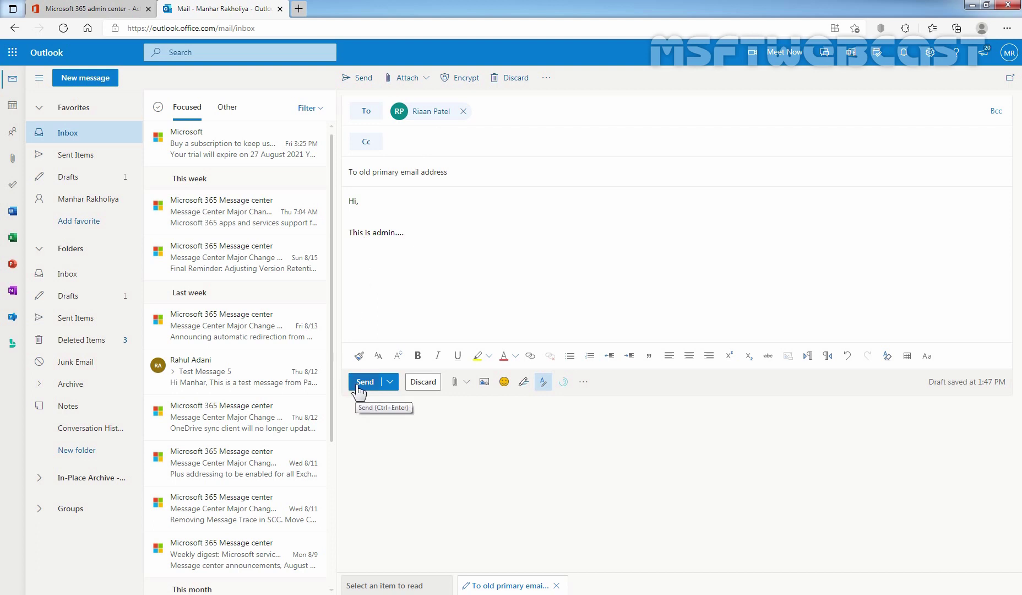
{"action": "left_click", "coordinate": [358, 388]}
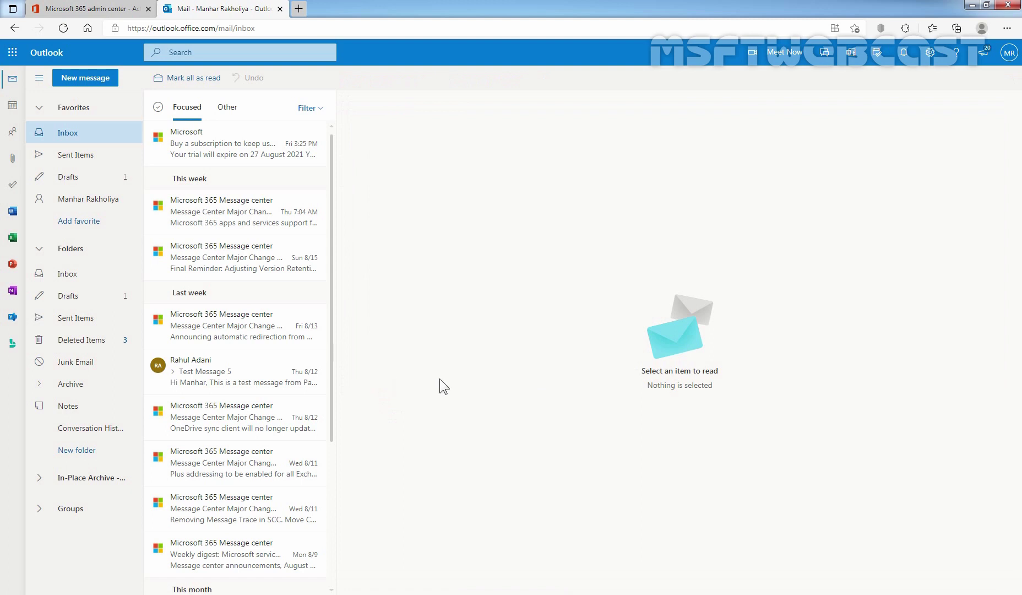
Start a new message addressed to the renamed user, picked from the Default Global Address List
{"action": "left_click", "coordinate": [87, 81]}
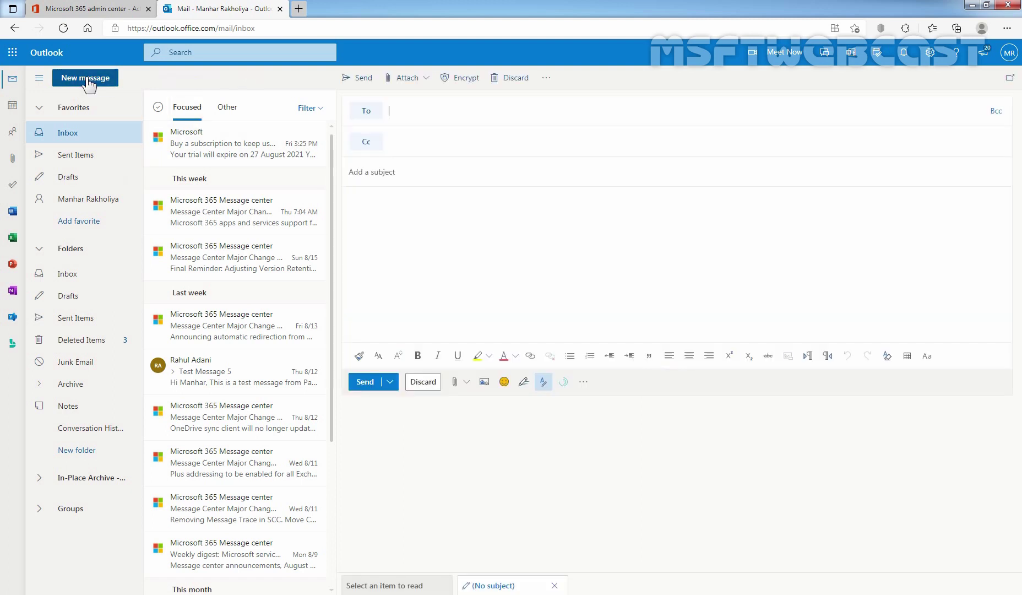
{"action": "left_click", "coordinate": [374, 112]}
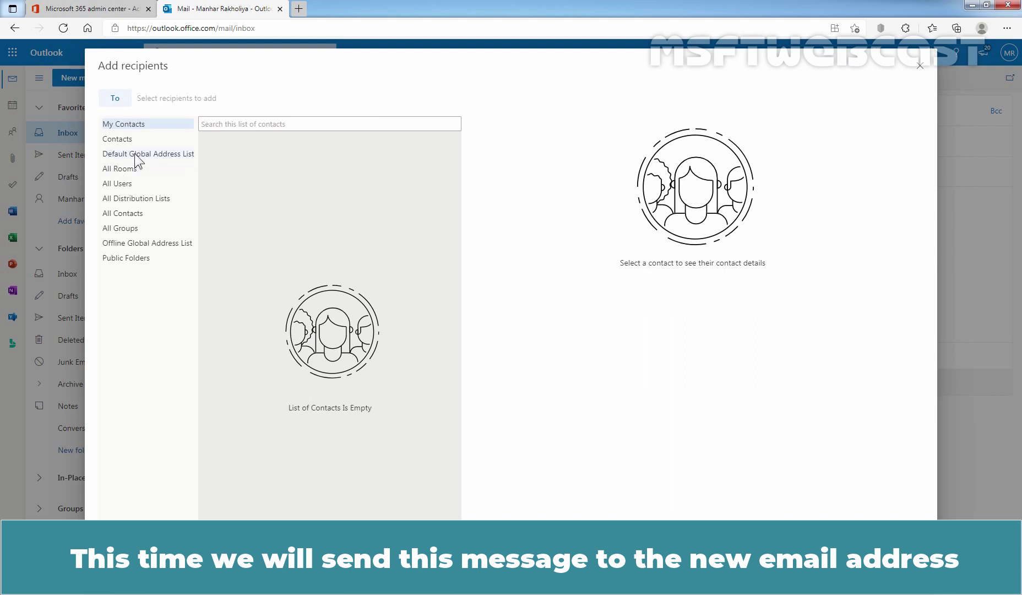
{"action": "left_click", "coordinate": [137, 159]}
{"action": "scroll", "coordinate": [340, 339], "scroll_direction": "down", "scroll_amount": 3}
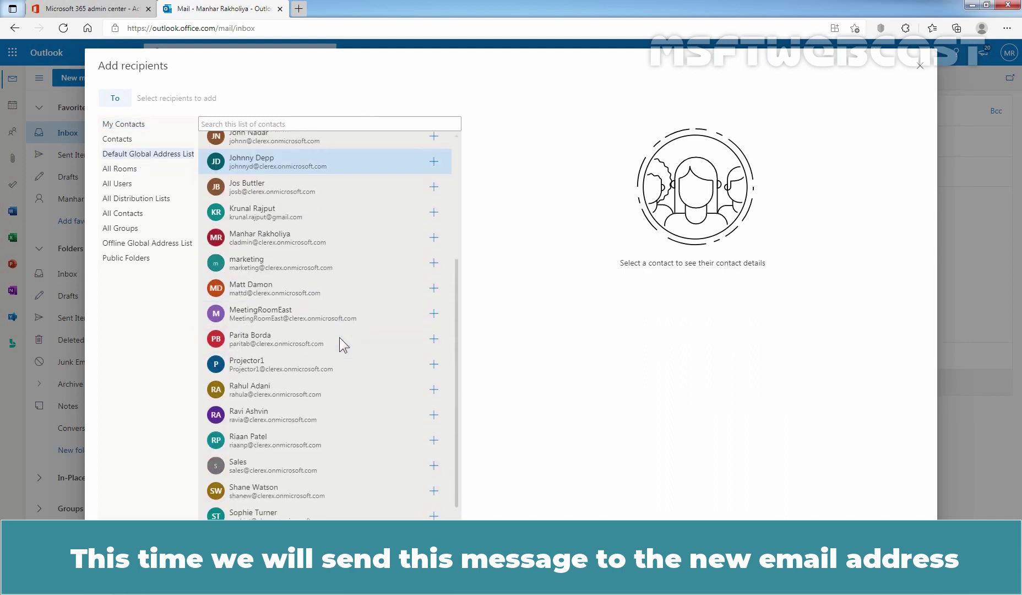
{"action": "scroll", "coordinate": [340, 337], "scroll_direction": "down", "scroll_amount": 1}
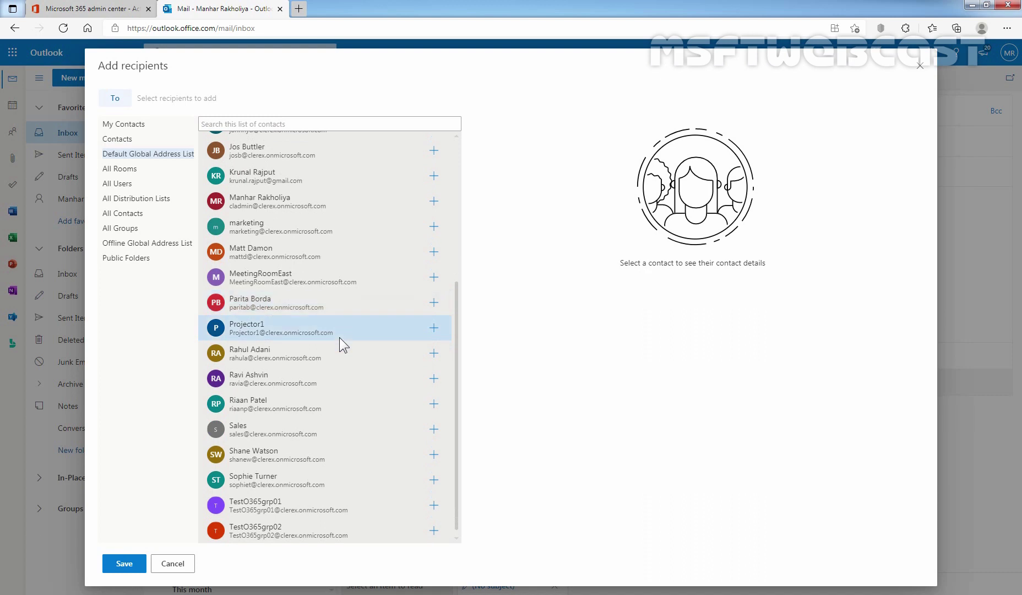
{"action": "left_click", "coordinate": [267, 123]}
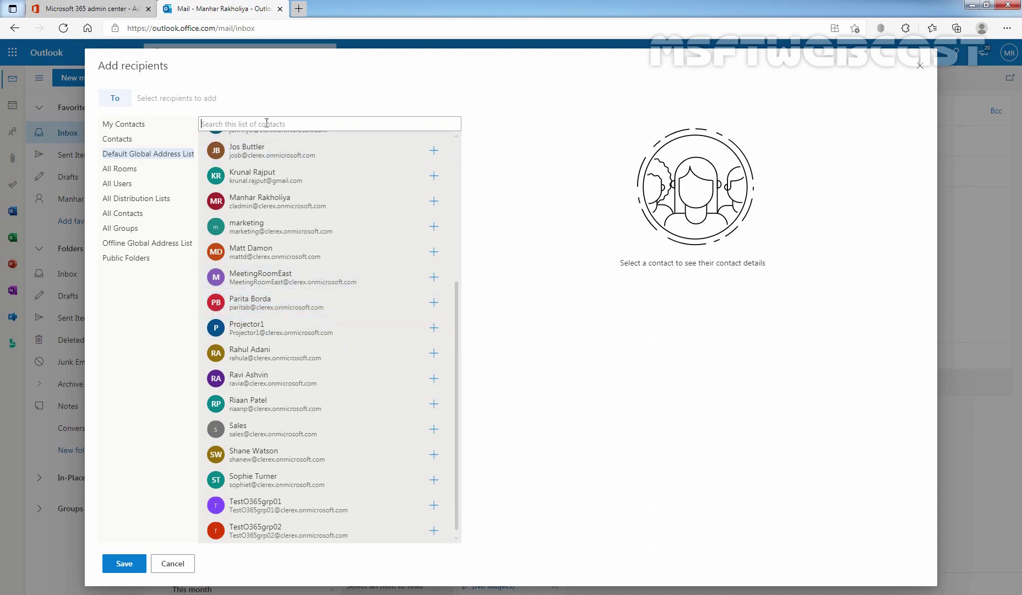
{"action": "type", "text": "visha"}
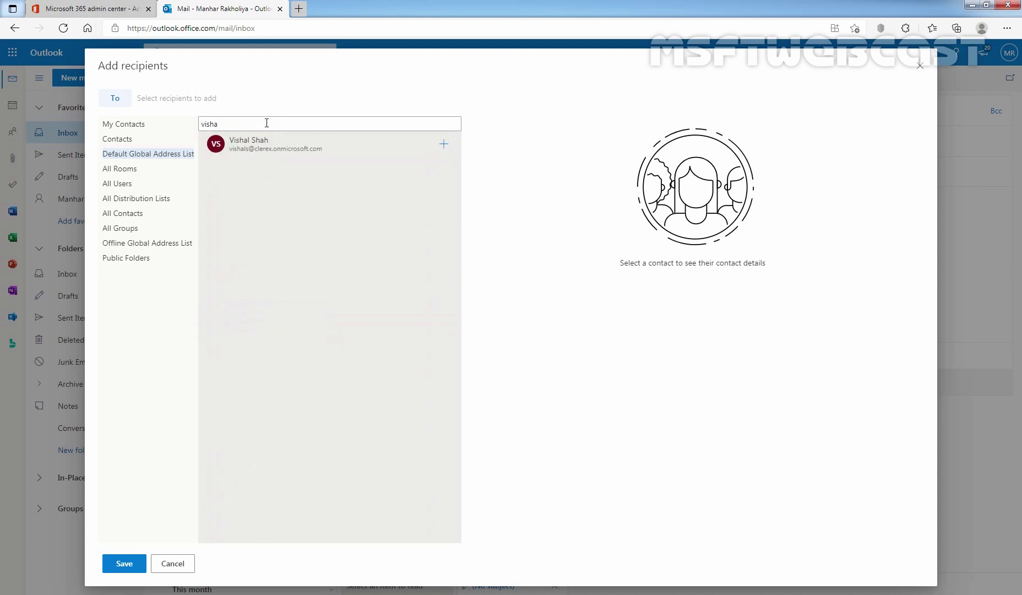
{"action": "left_click", "coordinate": [246, 153]}
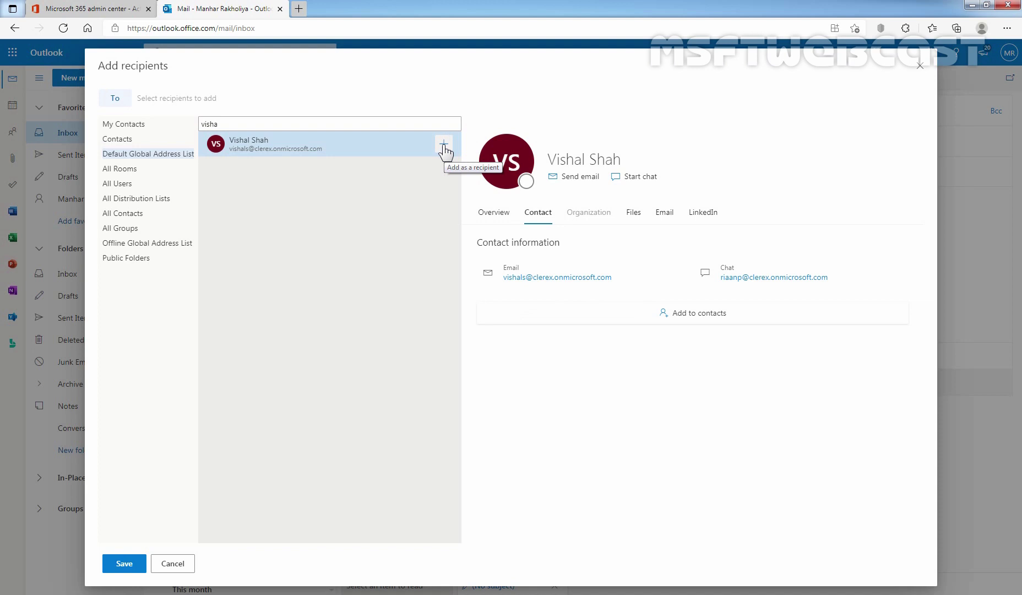
{"action": "left_click", "coordinate": [444, 145]}
{"action": "left_click", "coordinate": [124, 563]}
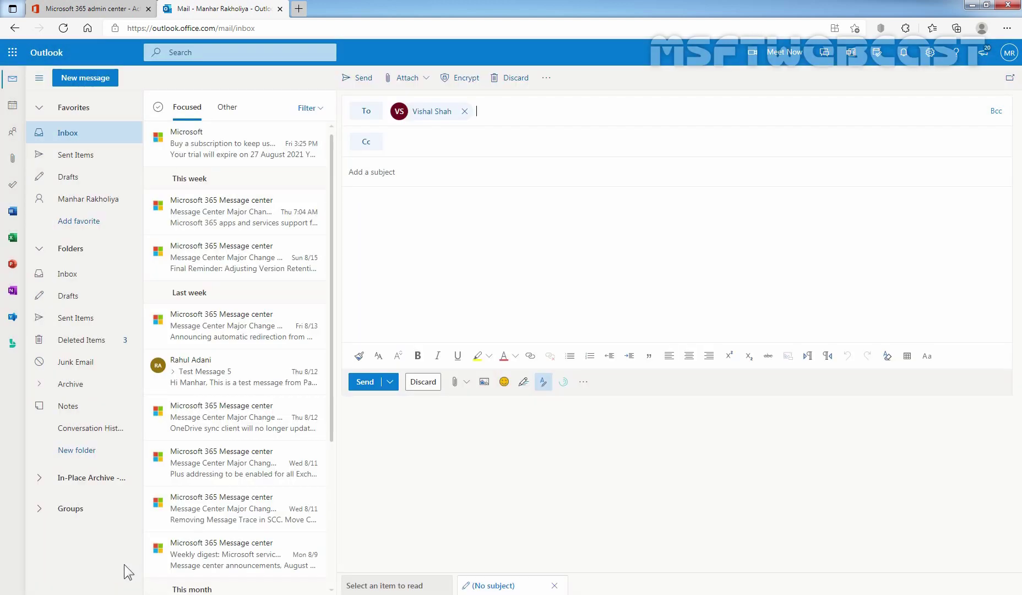
Give it the subject 'To new primary email address' and a short admin greeting, then send it
{"action": "left_click", "coordinate": [377, 173]}
{"action": "type", "text": "To new primary email address"}
{"action": "key", "text": "Tab"}
{"action": "type", "text": "Hi,  This is admin....."}
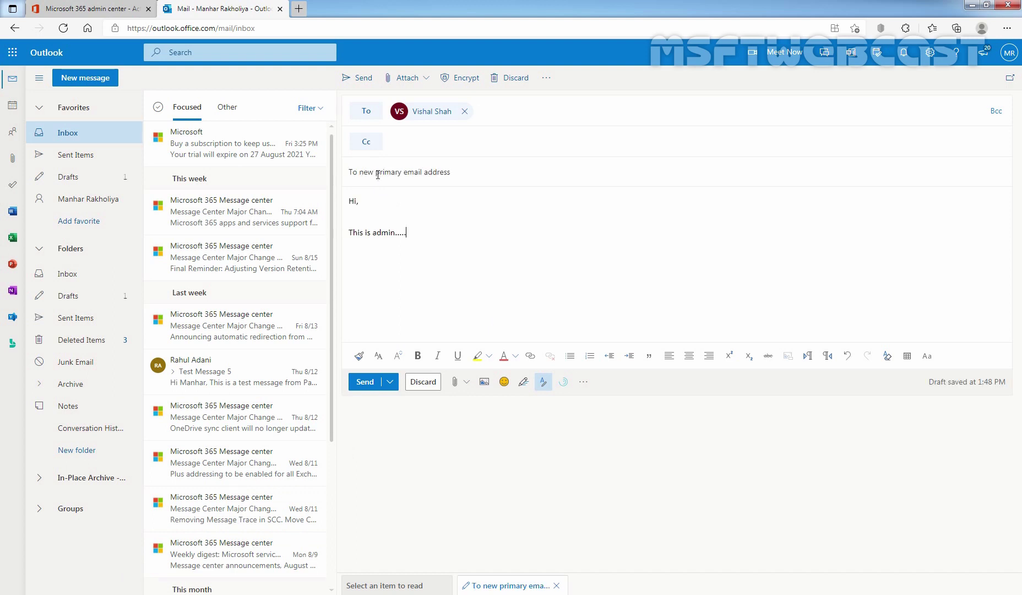
{"action": "left_click", "coordinate": [365, 382]}
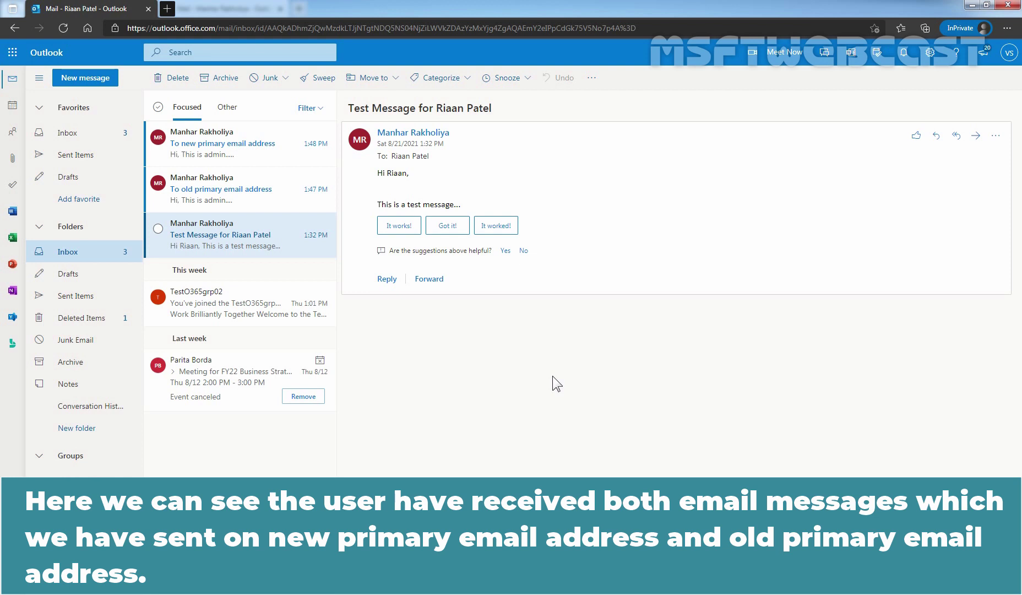
Read the old-address and new-address test messages in the inbox, then return to the admin center
{"action": "left_click", "coordinate": [217, 206]}
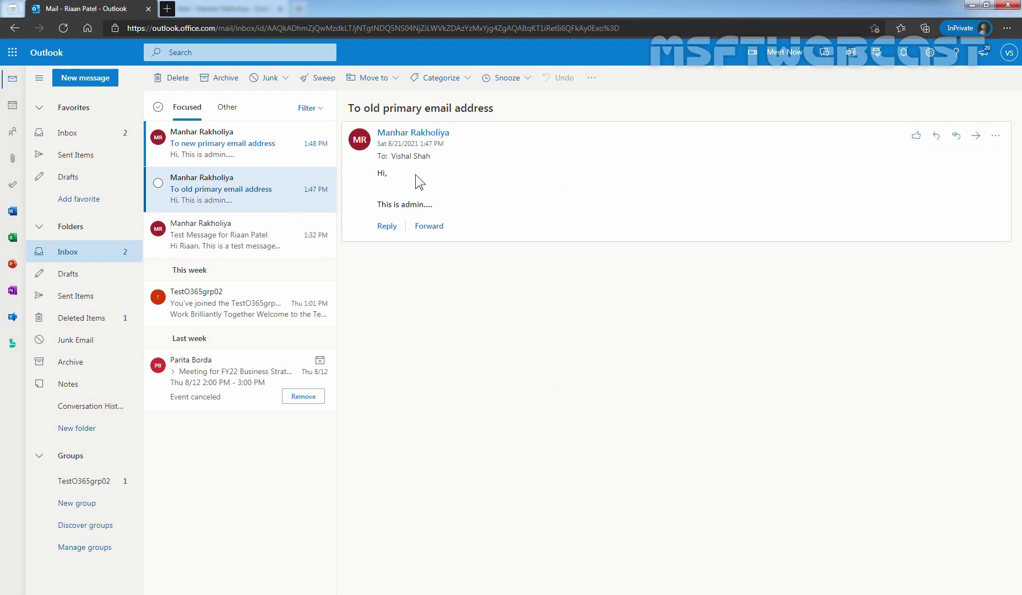
{"action": "left_click", "coordinate": [197, 148]}
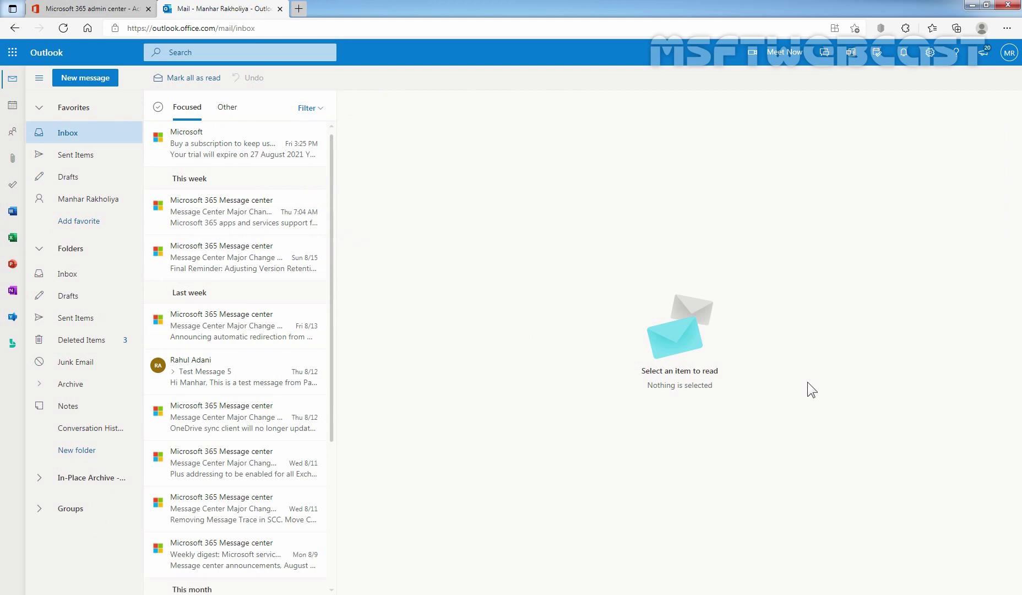
{"action": "left_click", "coordinate": [125, 9]}
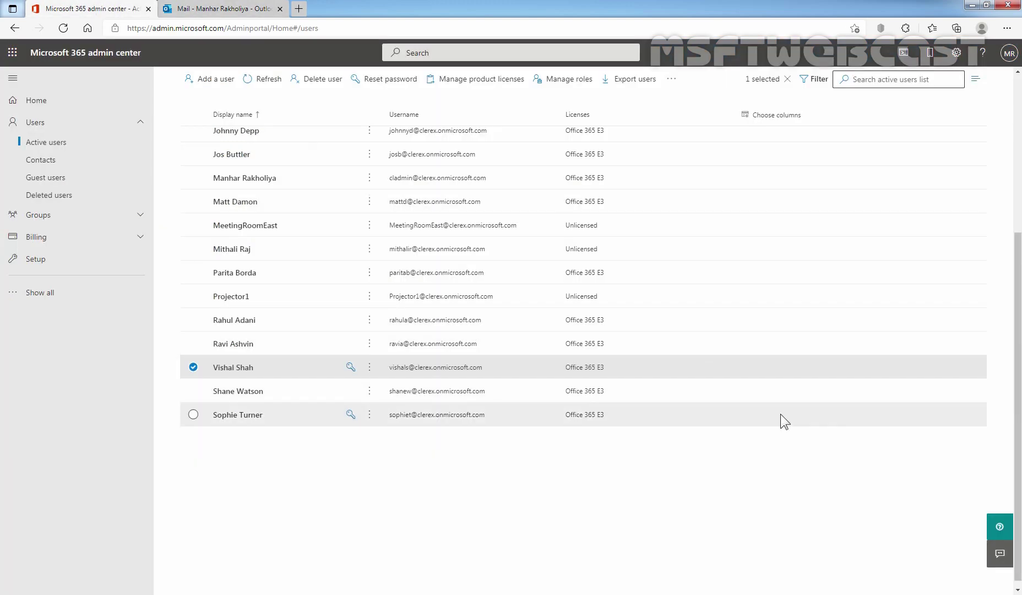
Show the renamed user's Manage username and email panel from their Active users details
{"action": "left_click", "coordinate": [232, 367]}
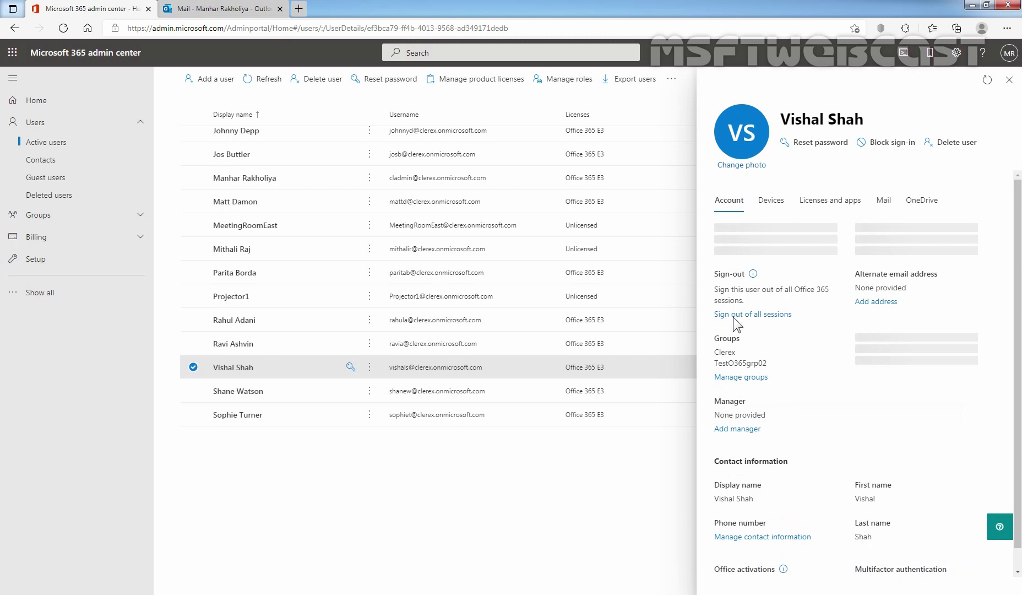
{"action": "left_click", "coordinate": [750, 256]}
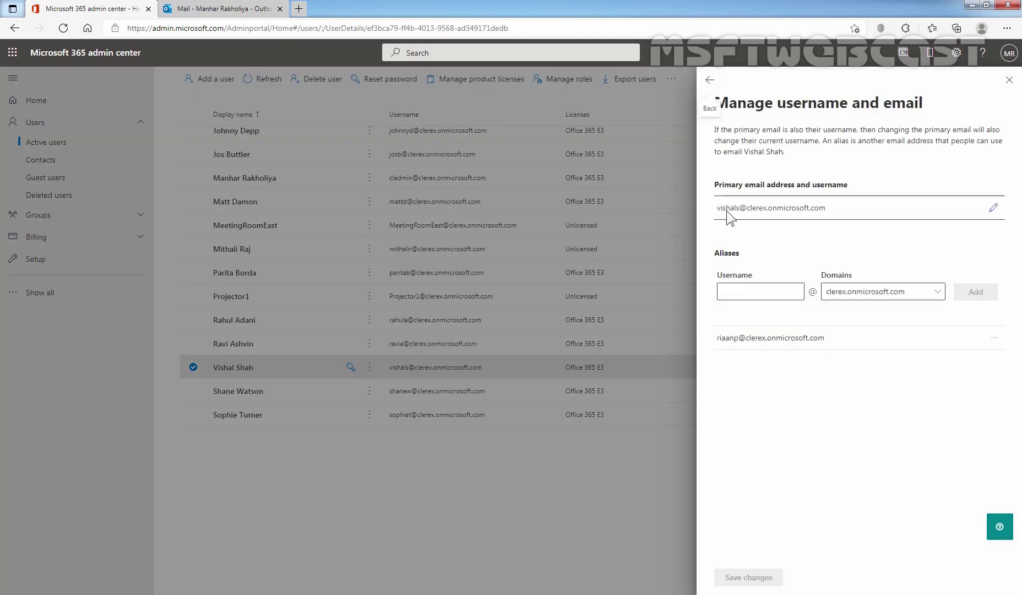